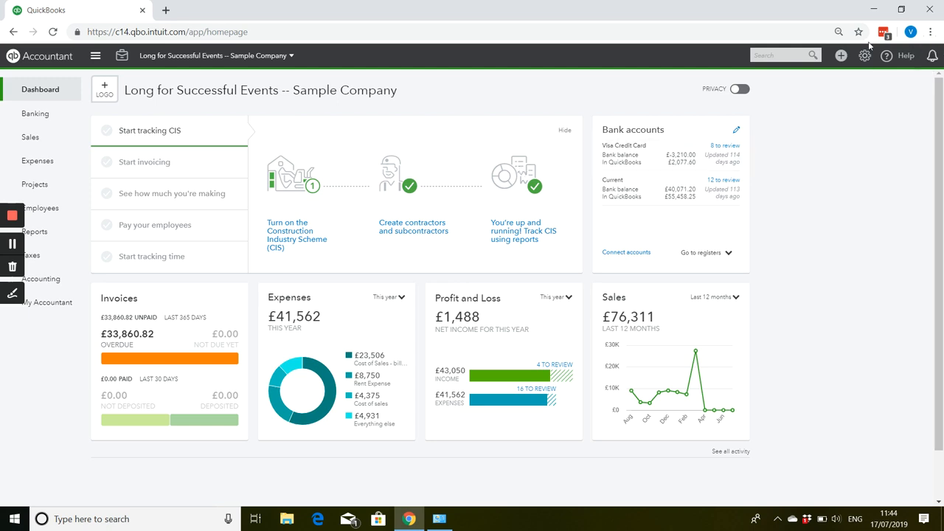
Open a blank supplier bill to check which columns its category lines offer, and close it without saving.
left_click(842, 57)
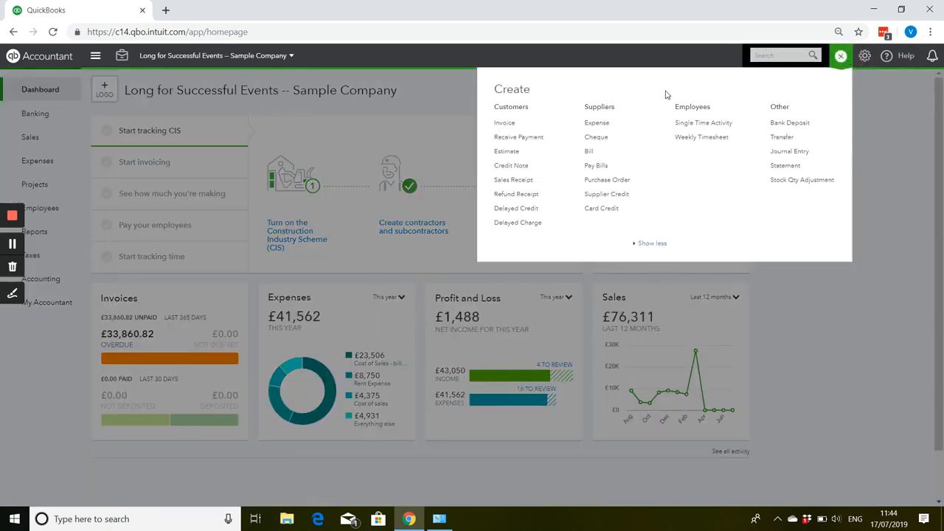
left_click(590, 151)
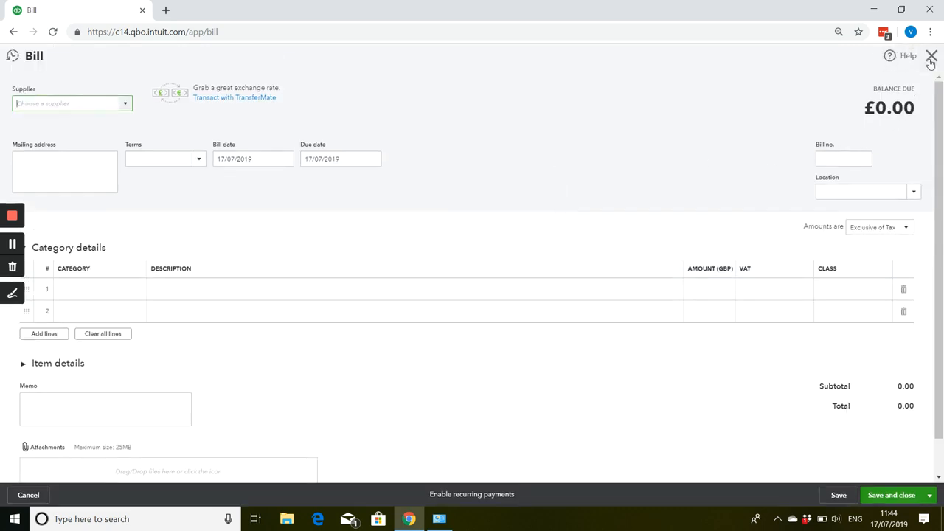
left_click_drag(929, 64, 784, 103)
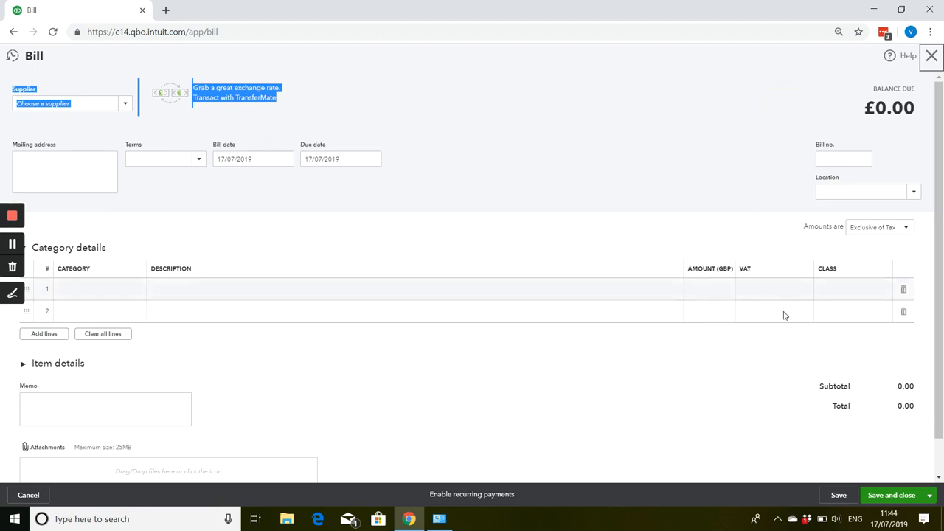
left_click(937, 63)
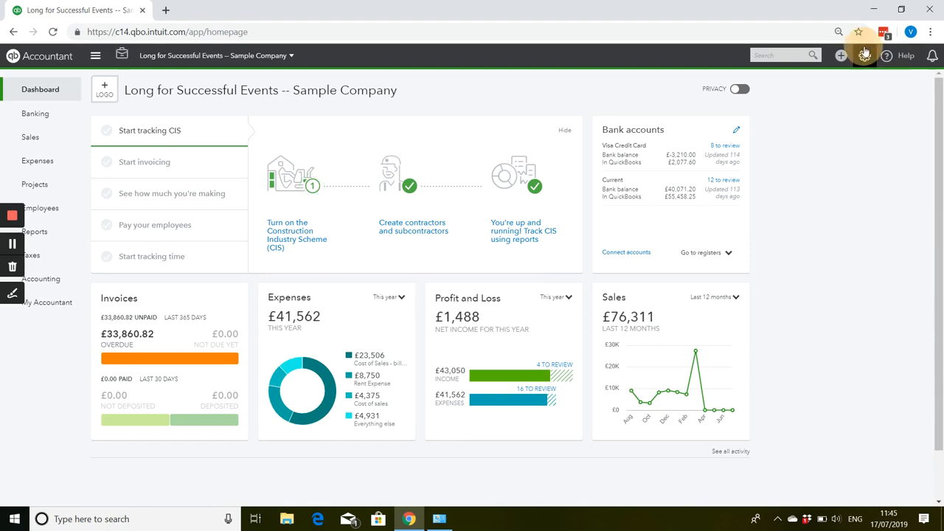
In the expense settings, turn on tracking by customer and billable expenses, with billable income tracked in a single account, and save.
left_click(864, 55)
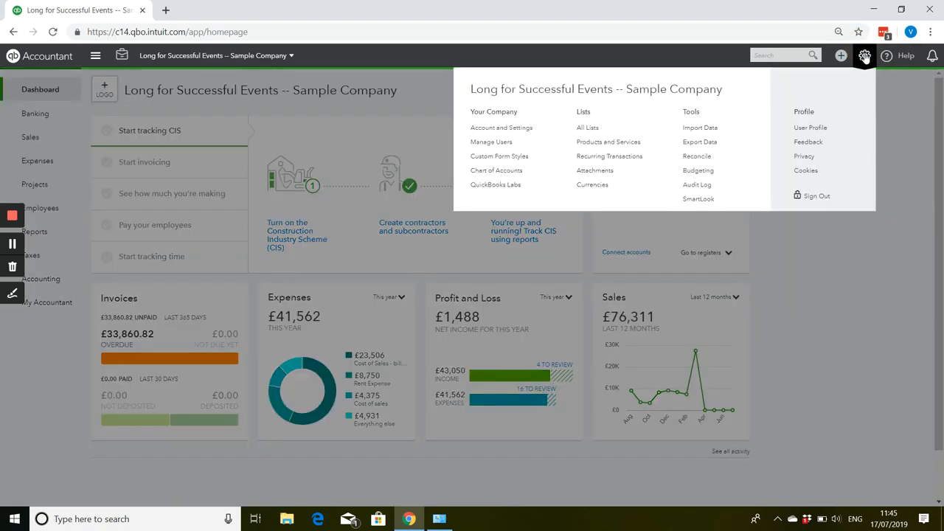
left_click(480, 129)
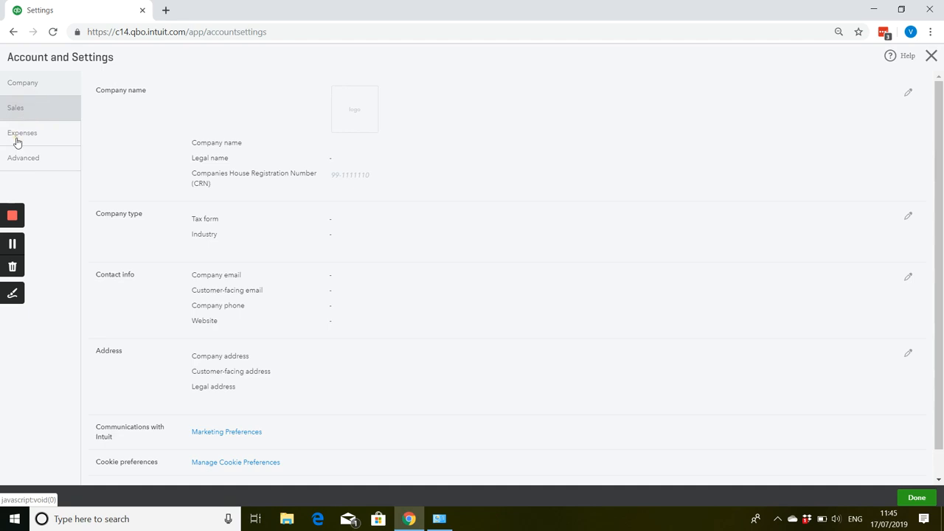
left_click(20, 140)
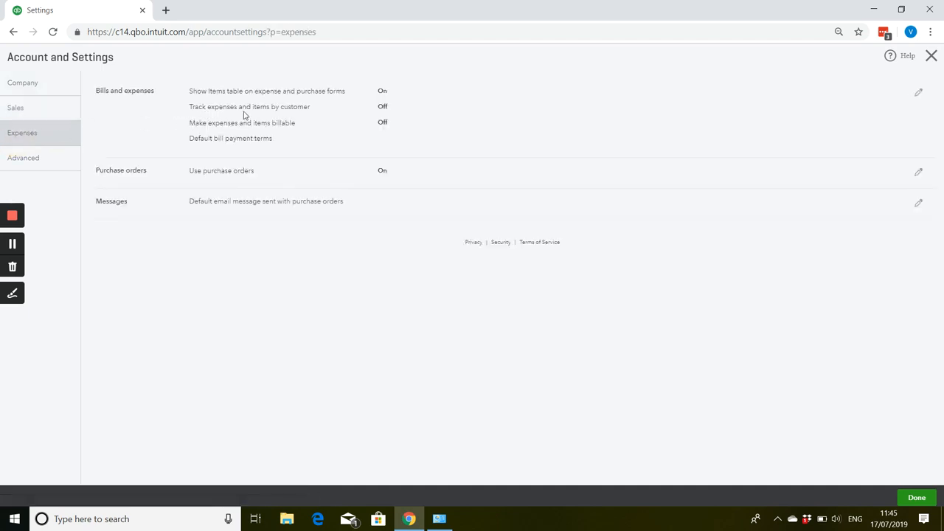
left_click(918, 93)
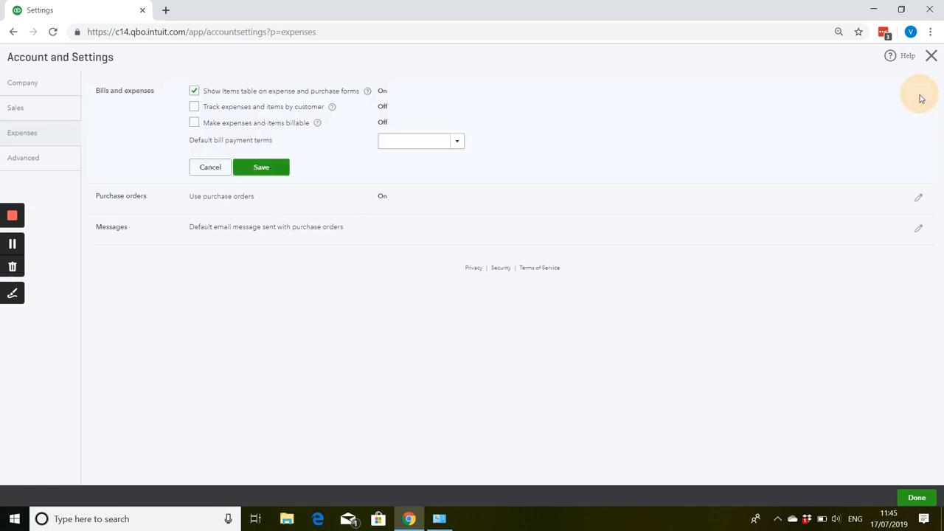
left_click(194, 107)
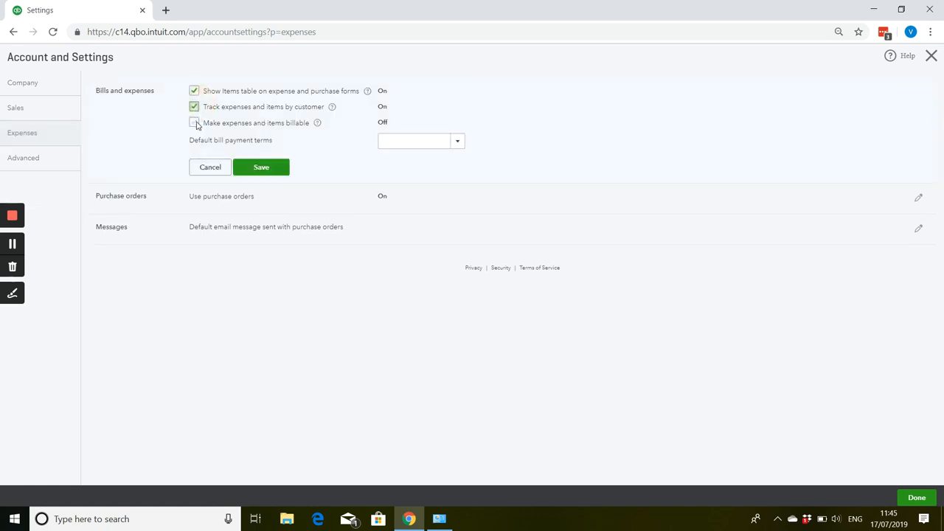
left_click(195, 123)
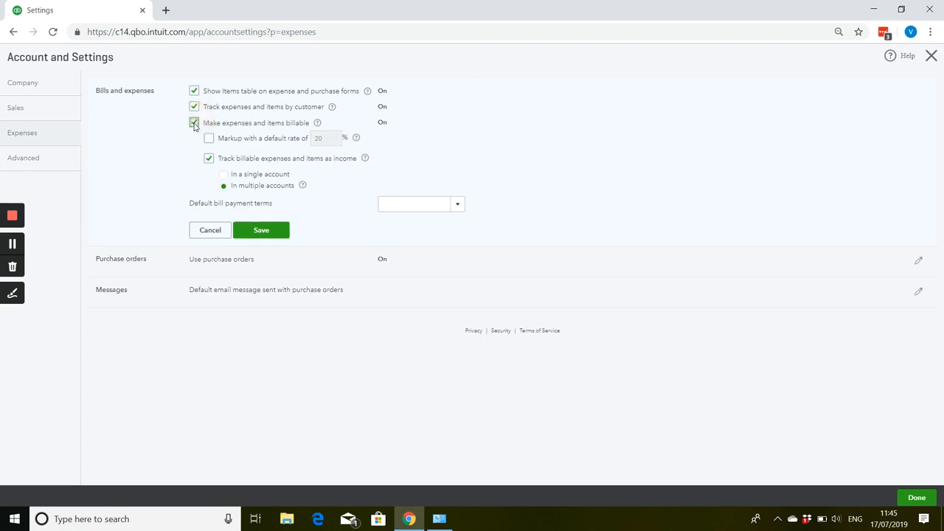
left_click(224, 177)
left_click(250, 233)
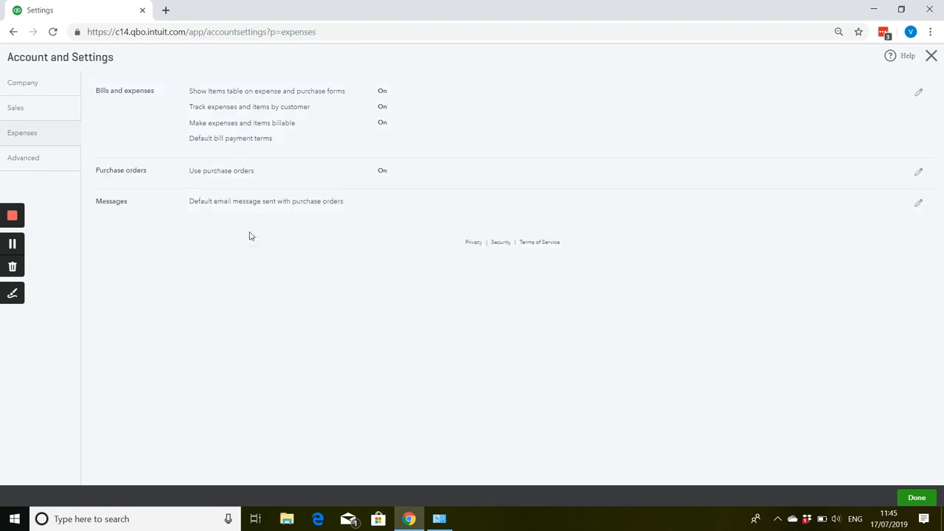
left_click(931, 57)
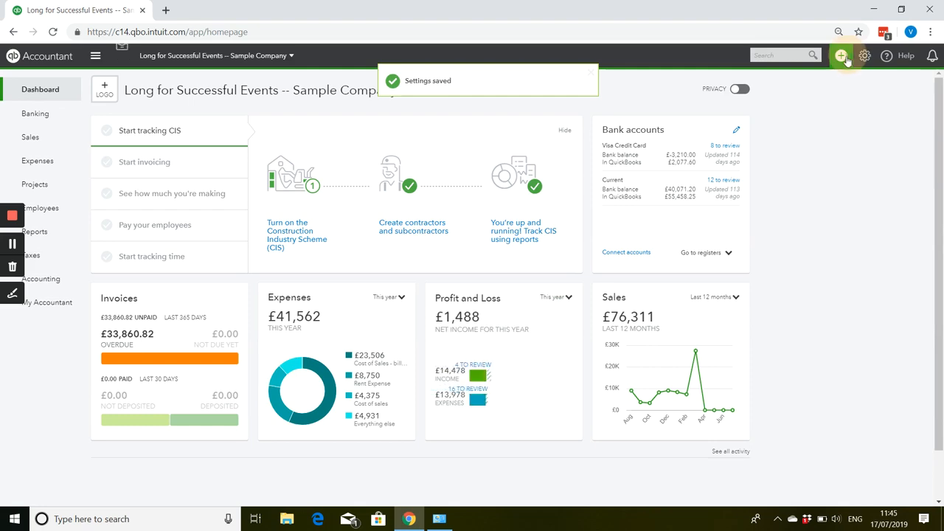
Start a new bill and select the existing supplier contact for Hayden Insurance Co.
left_click(844, 57)
left_click(589, 153)
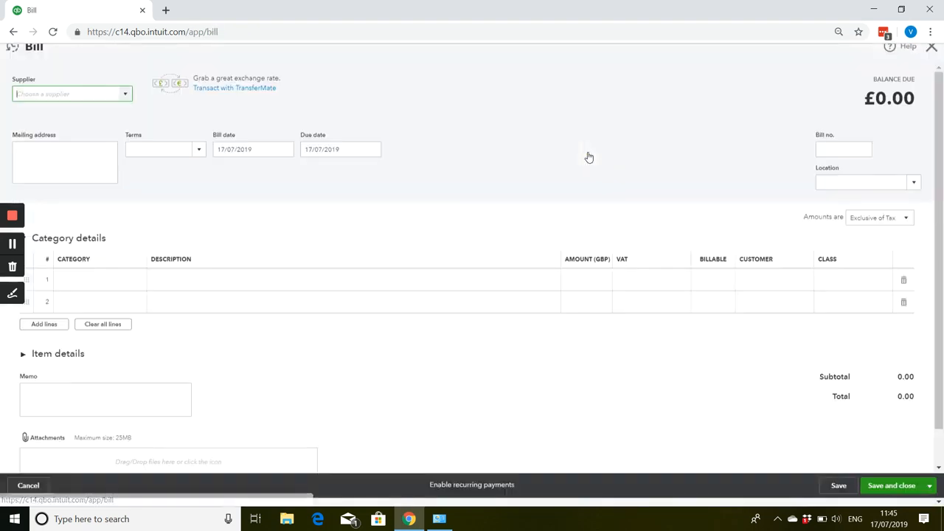
left_click(125, 104)
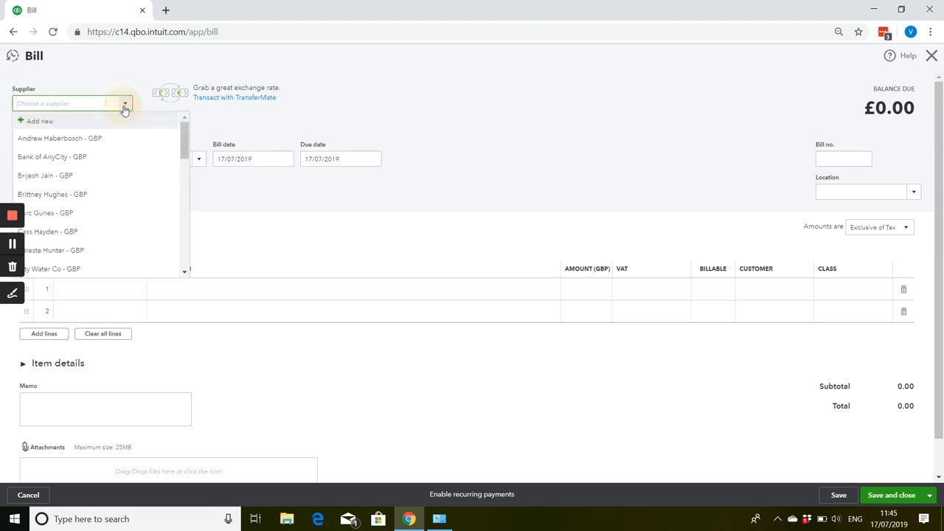
scroll(99, 157, "down", 2)
left_click(96, 172)
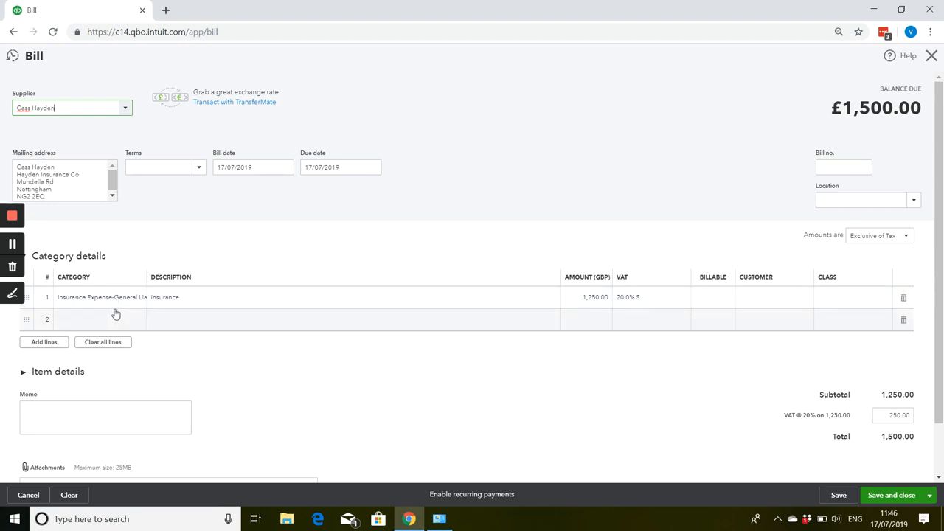
Set the bill date to 01/07/2019 and the bill number to 0005.
left_click(257, 167)
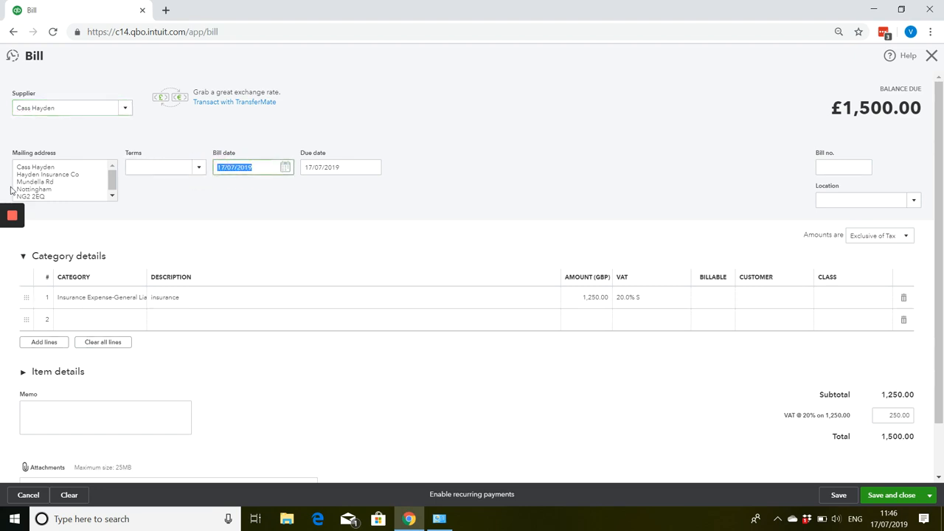
type("01072019")
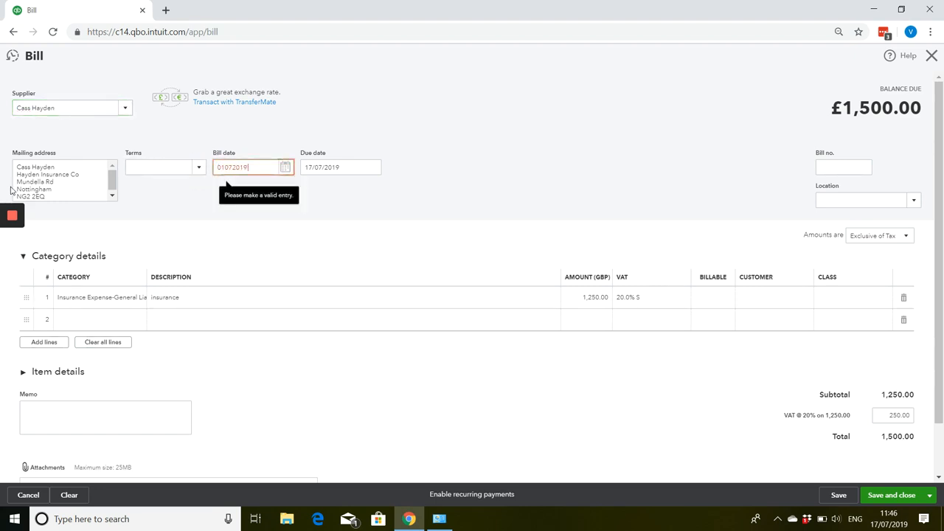
key("Tab")
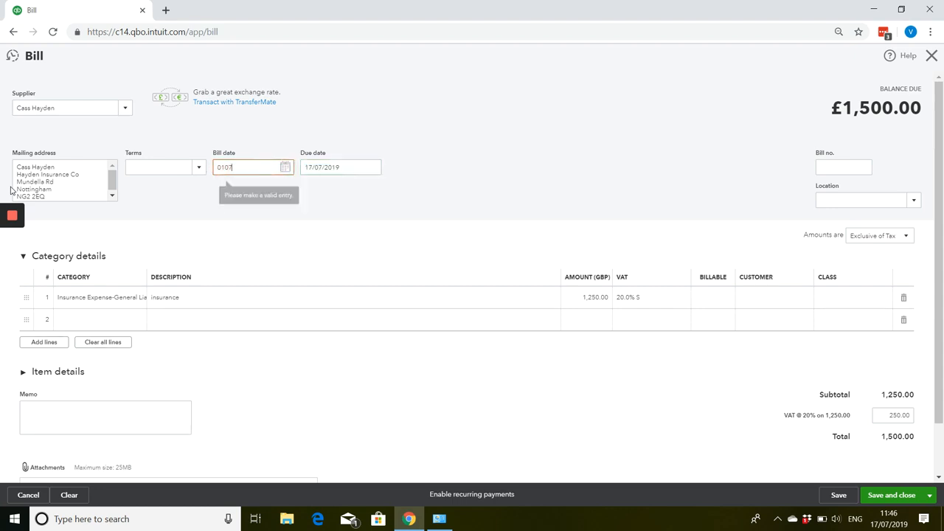
key("Tab")
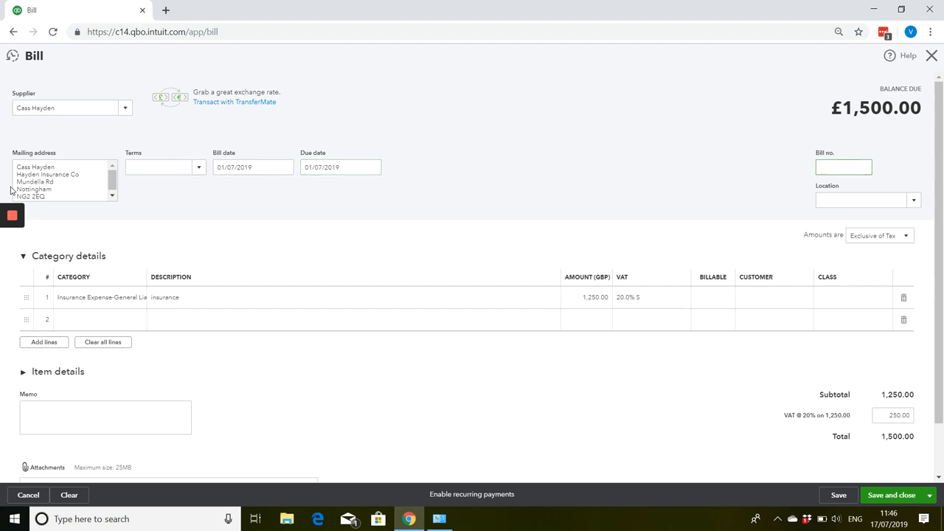
type("0005")
key("Tab")
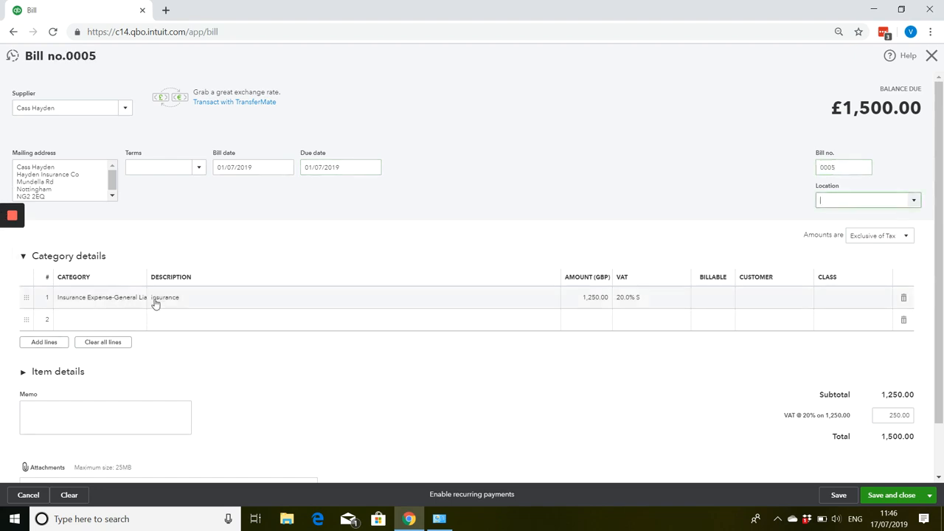
Change the VAT code on the insurance line to Exempt.
left_click(641, 302)
type("xpe")
left_click(632, 317)
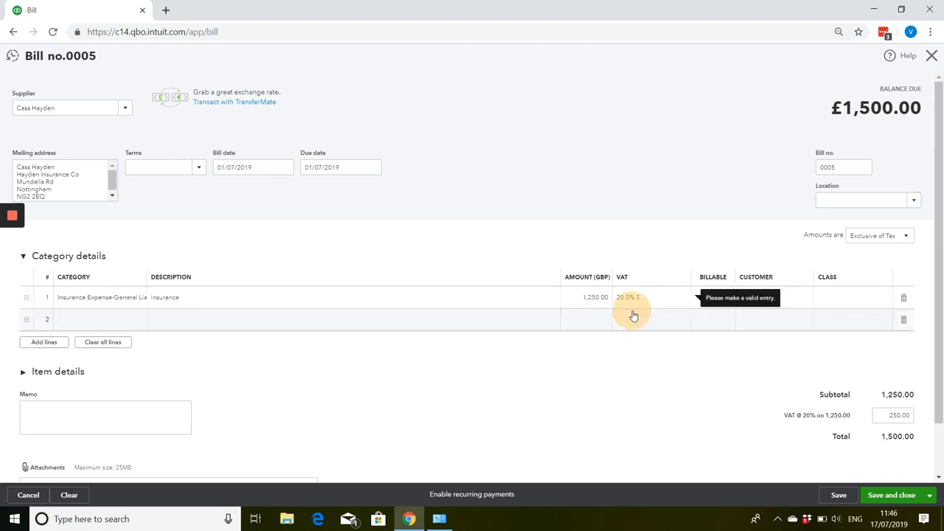
left_click(638, 297)
type("e")
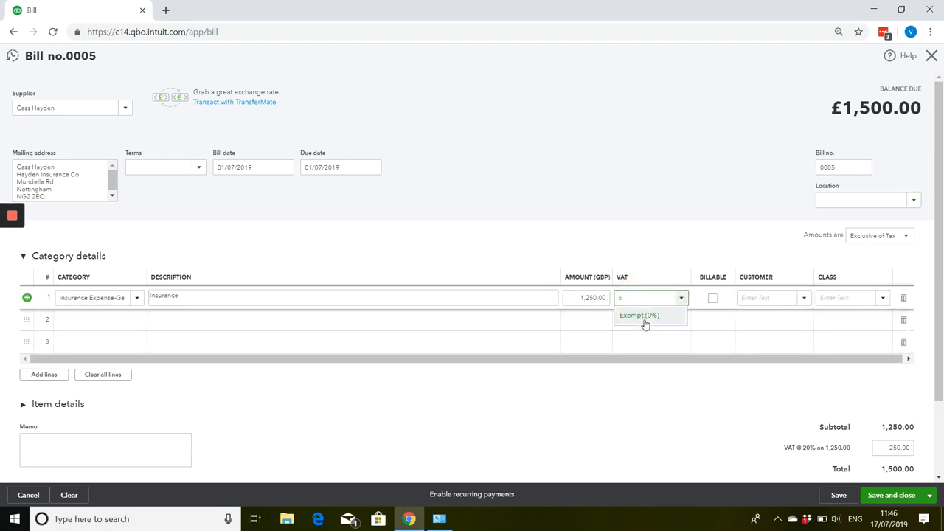
left_click(646, 320)
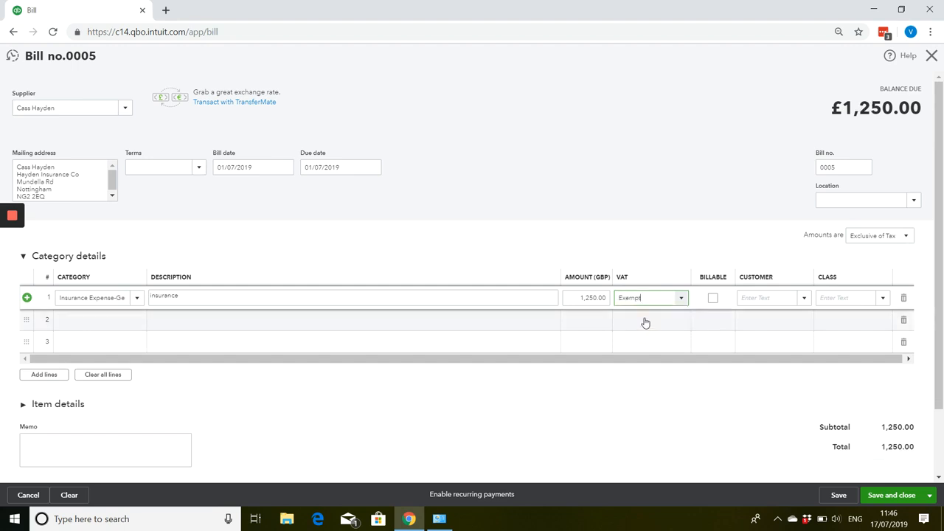
Assign the insurance line to the first GBP customer listed and mark the line as billable.
left_click(800, 298)
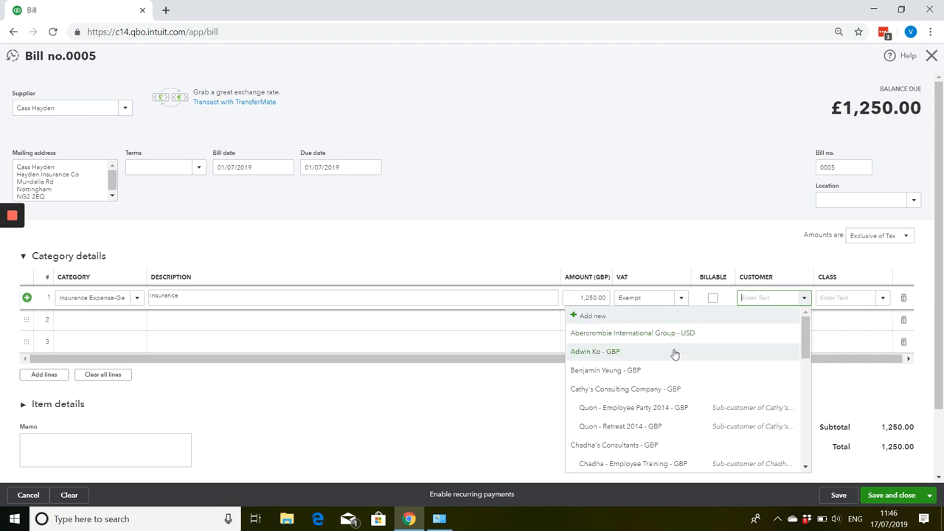
left_click(674, 353)
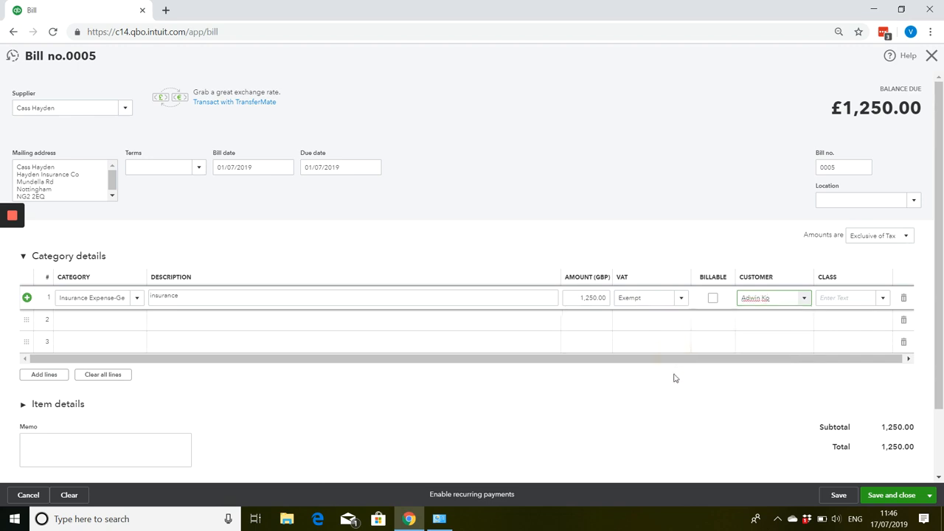
left_click(715, 299)
left_click(715, 299)
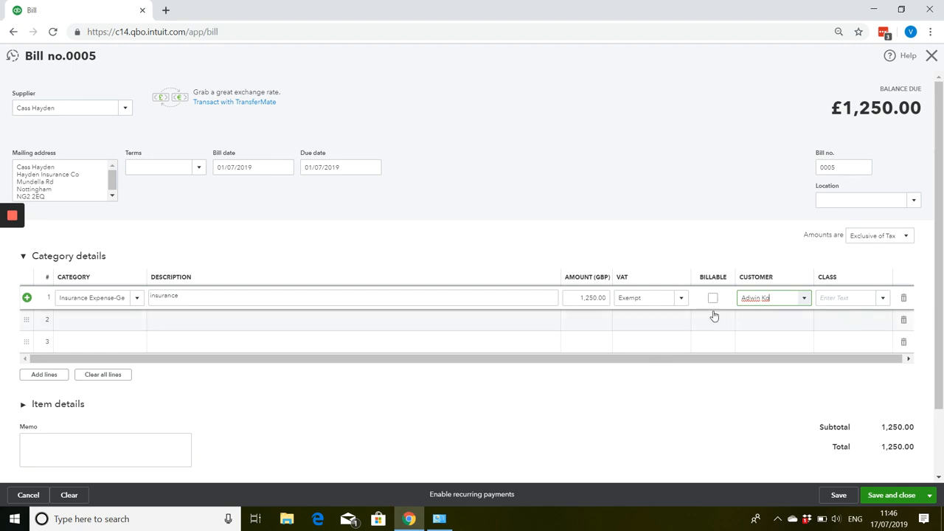
left_click(714, 298)
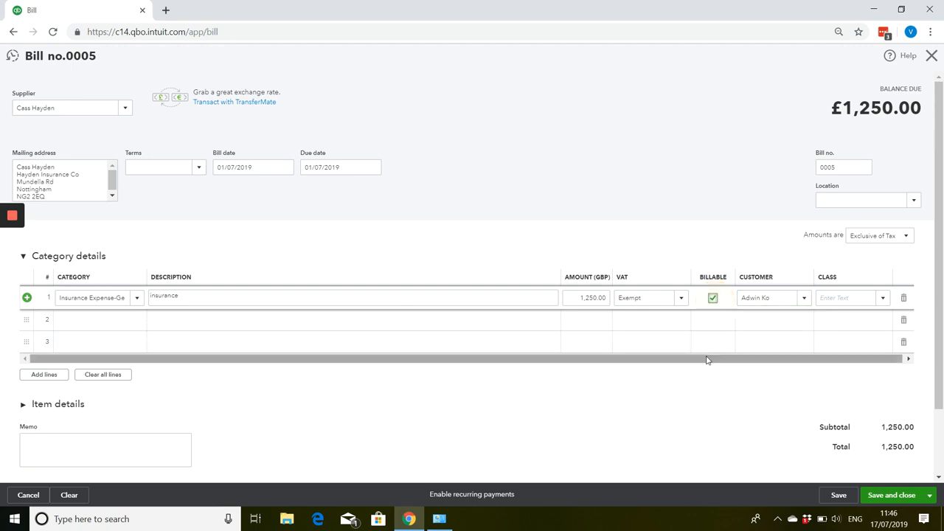
Save the insurance bill and start a new blank bill.
left_click(930, 495)
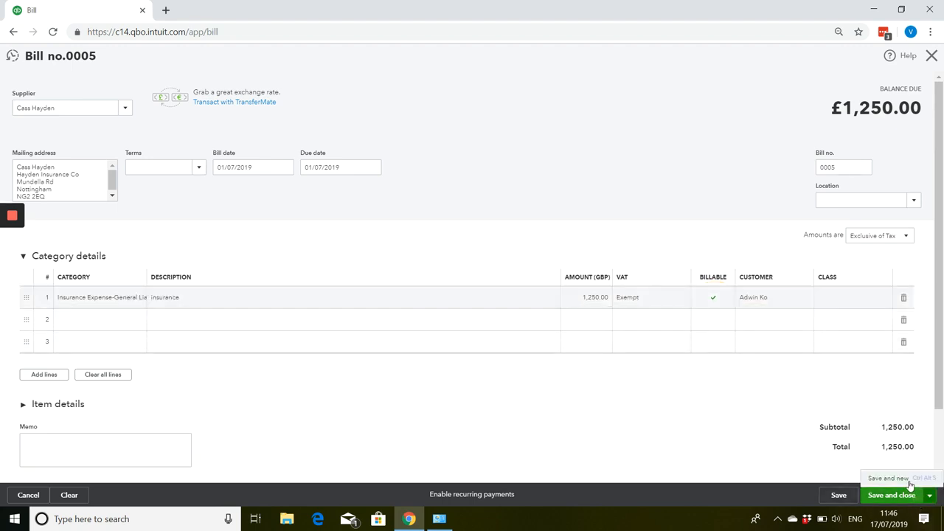
left_click(908, 479)
right_click(906, 484)
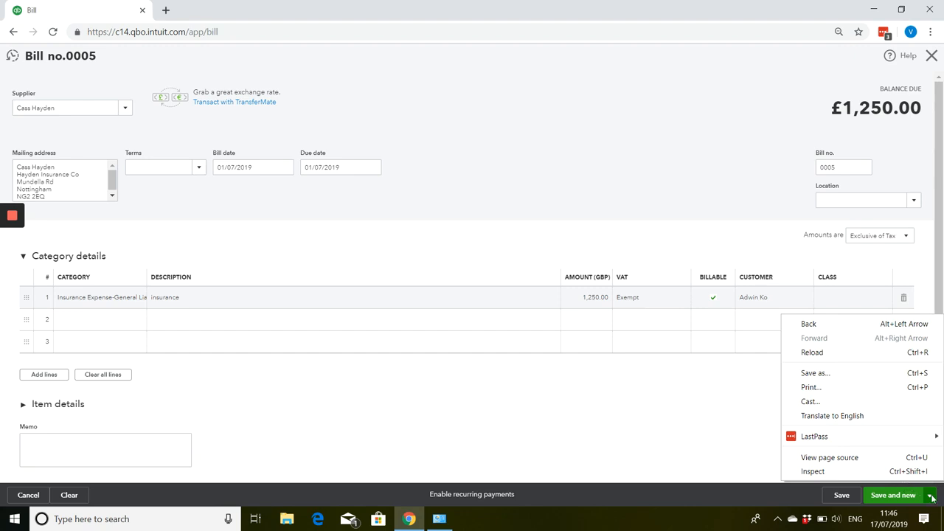
left_click(931, 497)
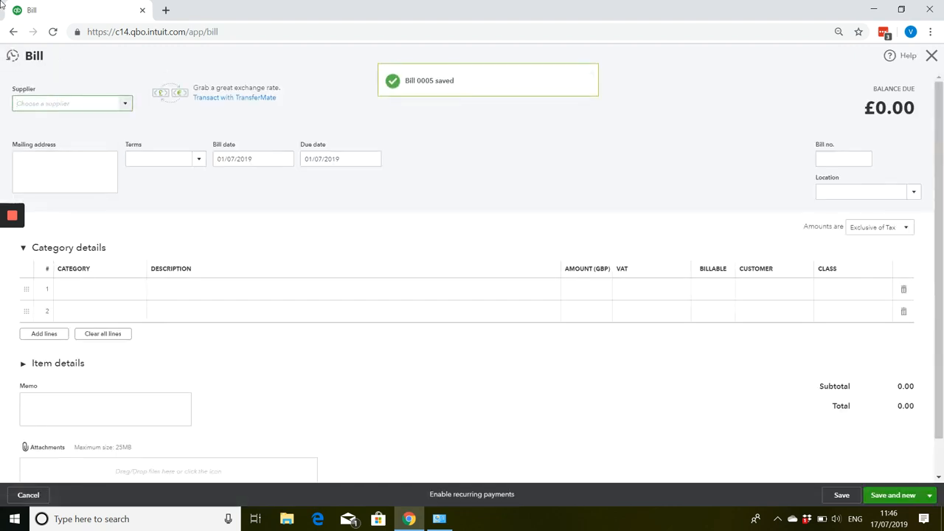
Enter the new supplier's name on the bill and save it as a new supplier in British Pound Sterling.
type("Mr P Jones")
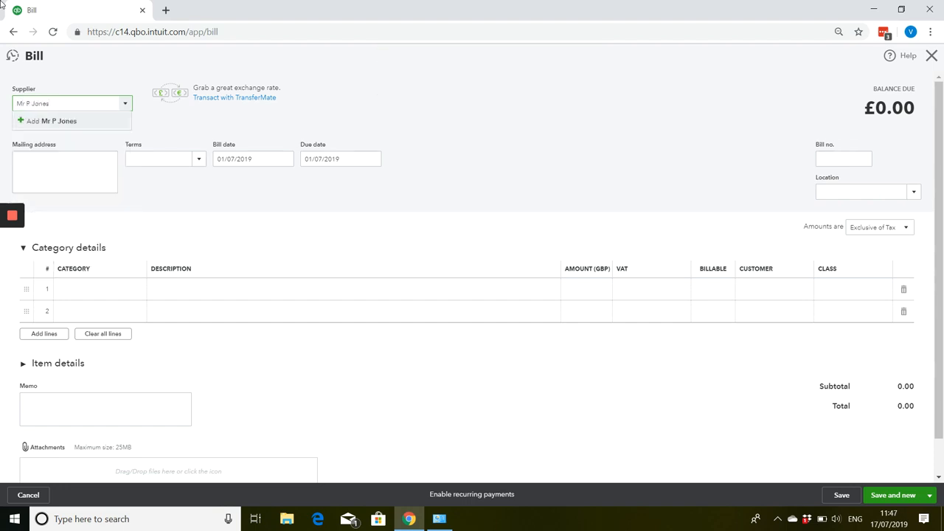
left_click(88, 122)
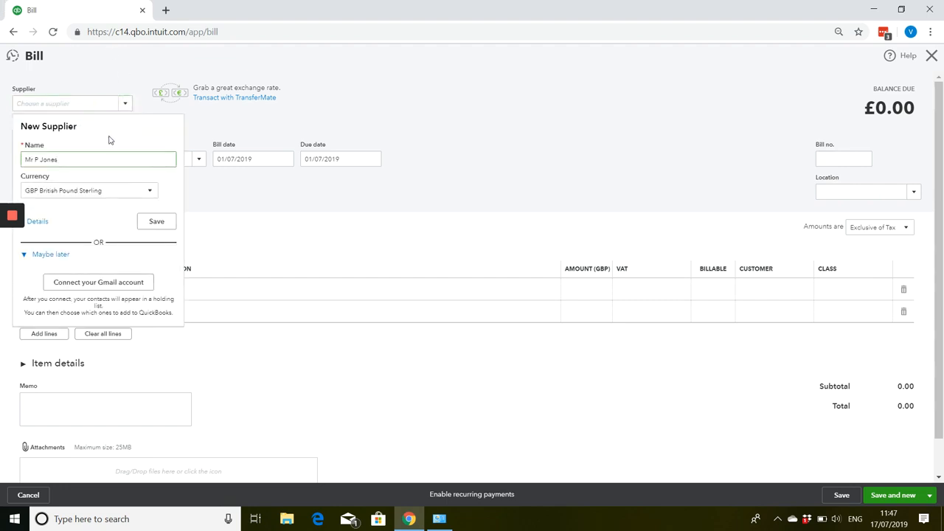
left_click(161, 223)
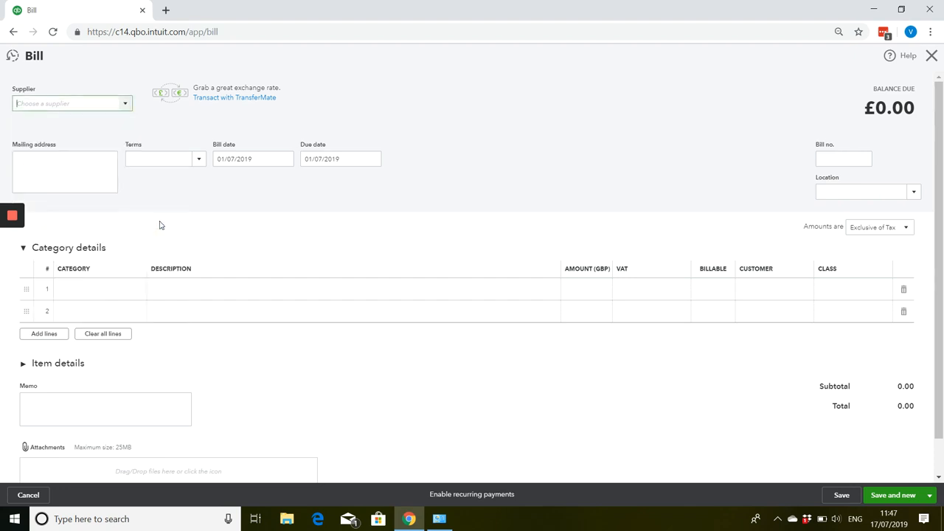
Date the new supplier's bill 10/07/2019 and give it bill number 001.
left_click(253, 158)
type("1")
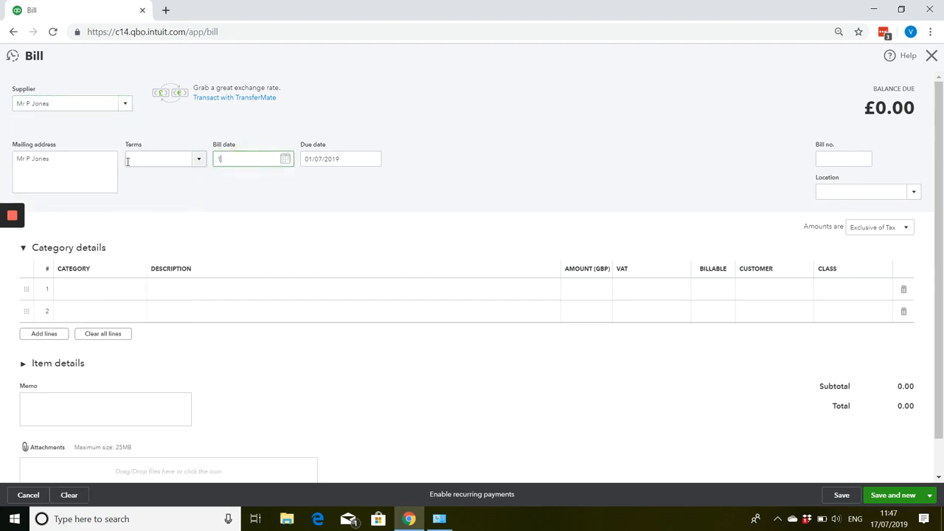
type("0/07/2019")
key("Tab")
key("Tab")
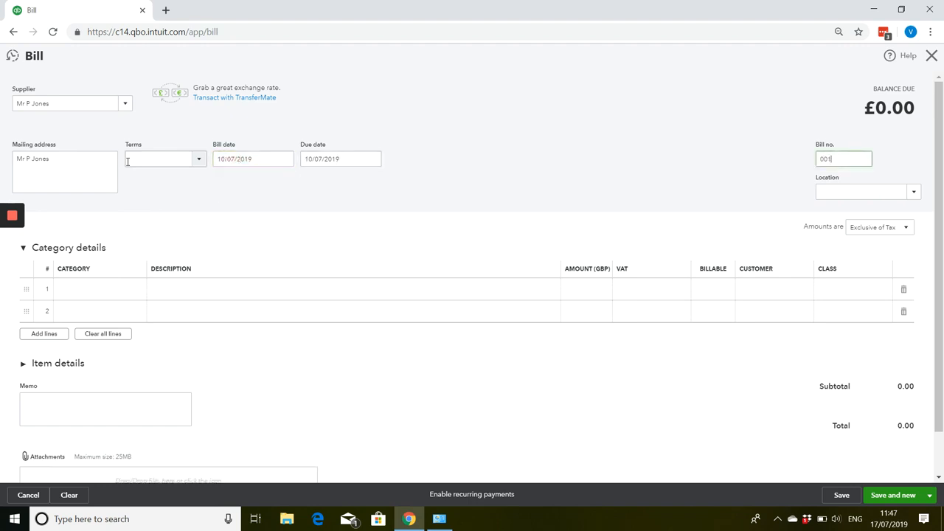
type("001")
left_click(93, 290)
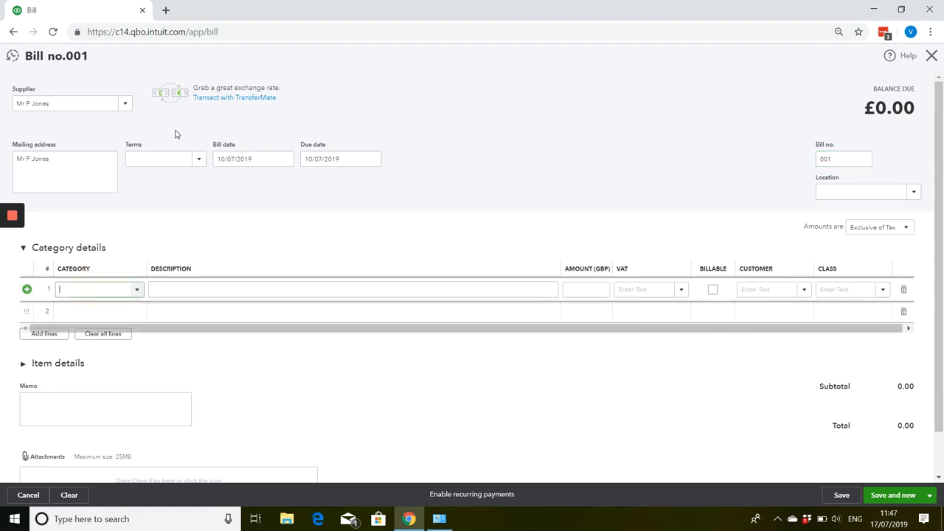
Categorise the first bill line as Subcontracted Services with the description "work for June 2019".
type("sub")
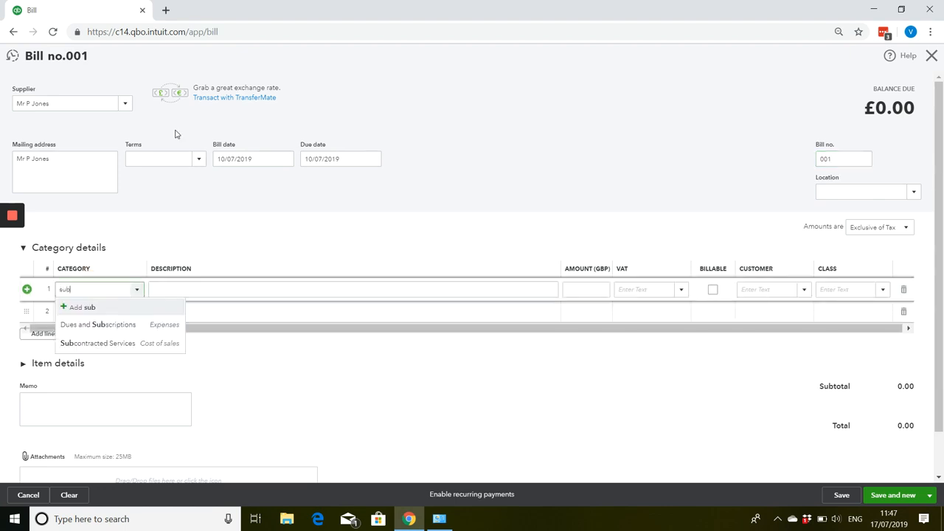
left_click(147, 344)
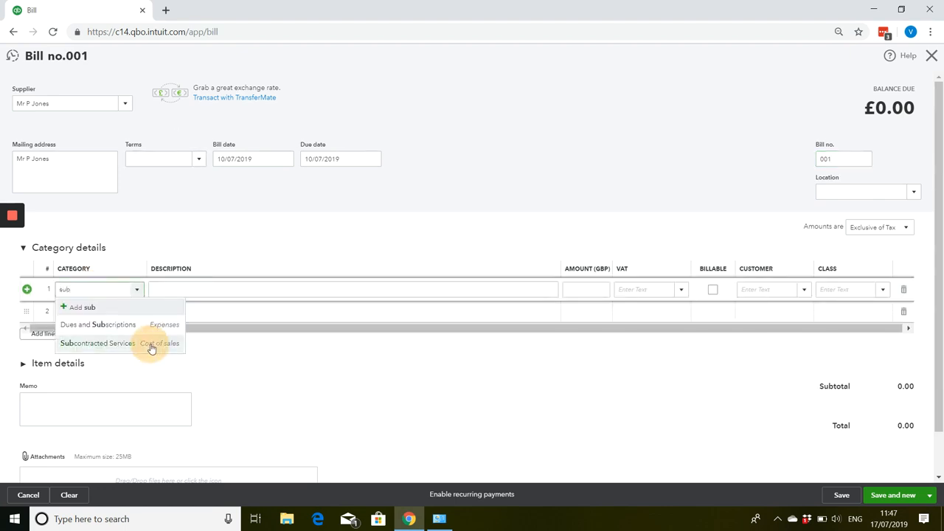
left_click(199, 291)
mouse_move(1, 249)
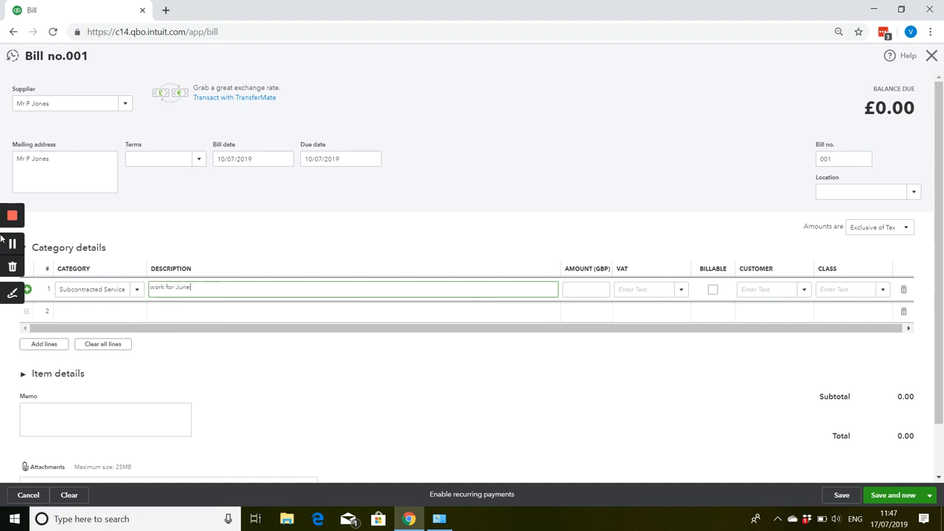
type("work for June 2019")
key("Tab")
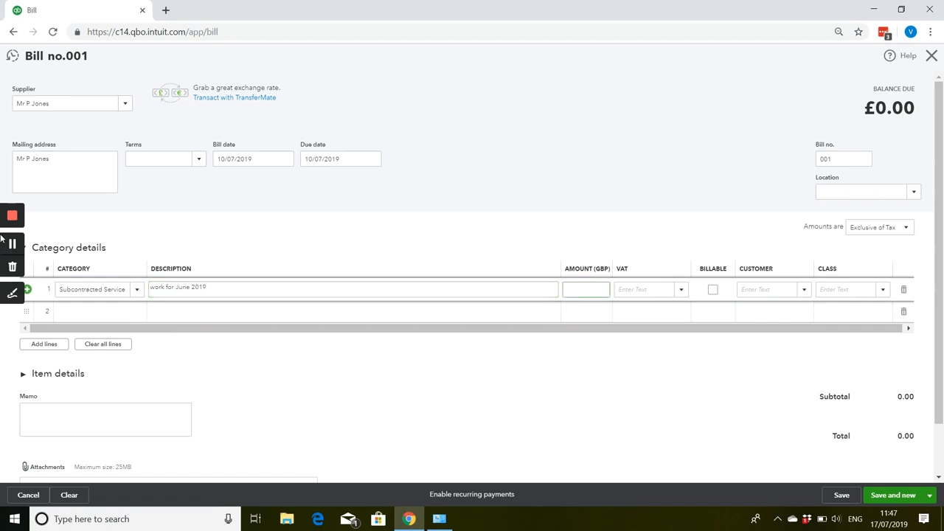
Set the subcontracted services line's amount to 750 GBP with the 0.0% Z VAT rate.
type("50")
key("Tab")
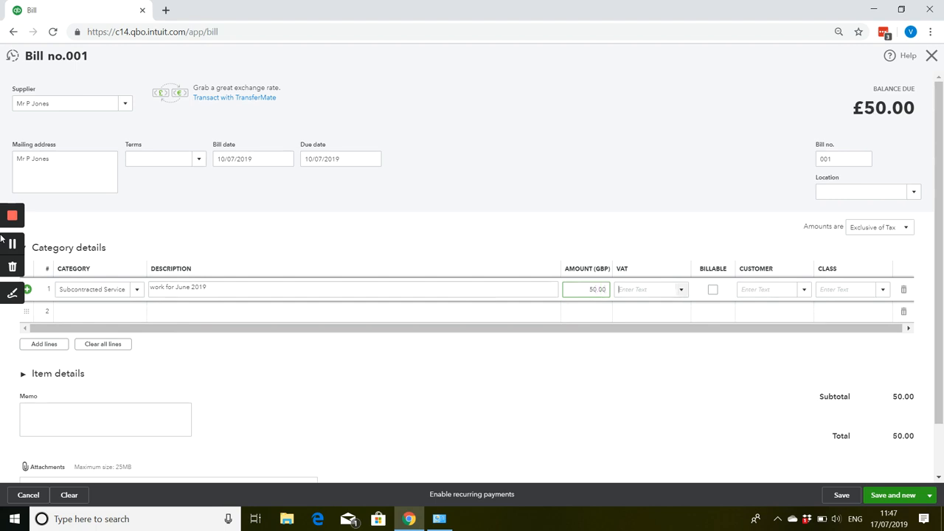
key("shift+Tab")
type("750")
key("Tab")
type("z")
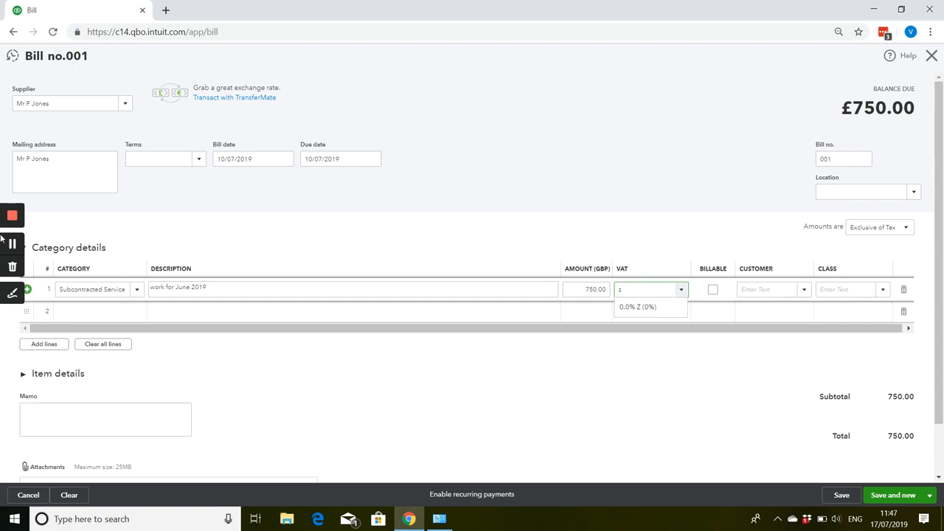
left_click(631, 311)
Assign the line to the same GBP customer as billable, and save and close the bill.
key("Tab")
key("Tab")
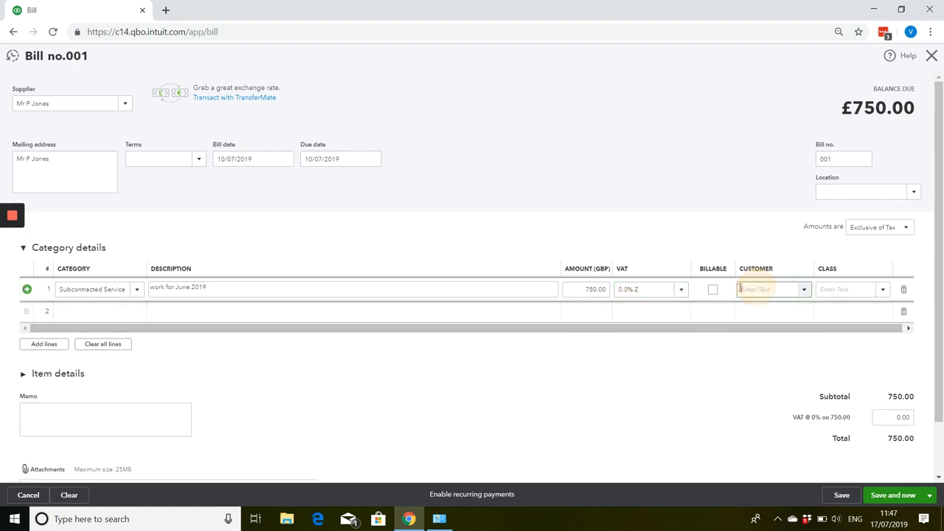
type("adwin Ko")
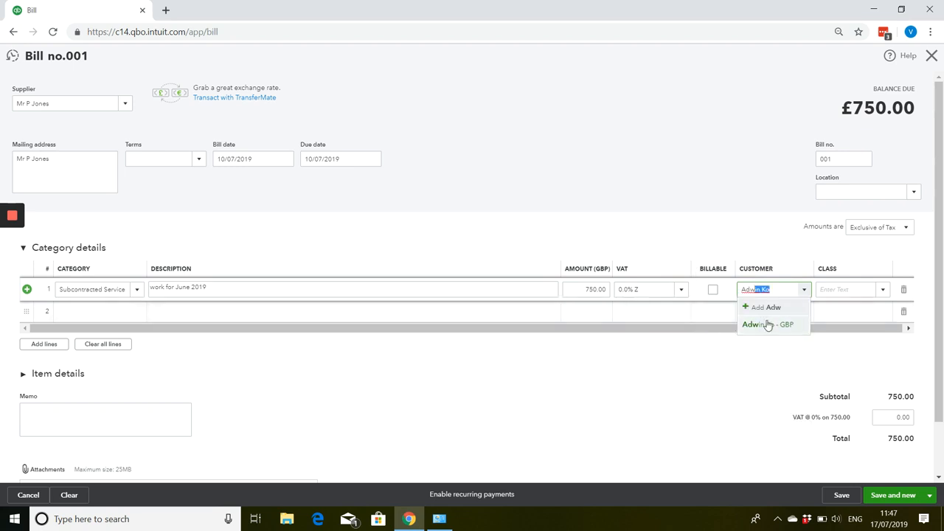
left_click(766, 324)
left_click(713, 290)
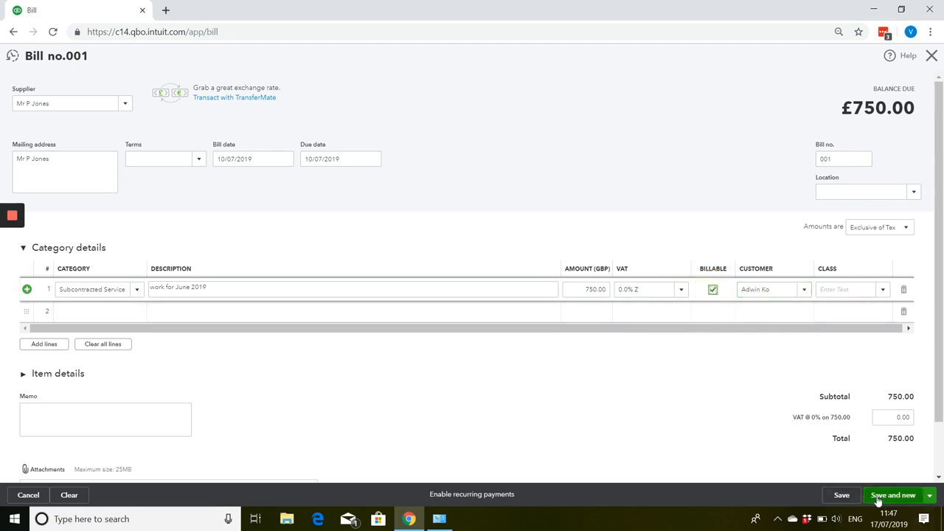
left_click(931, 496)
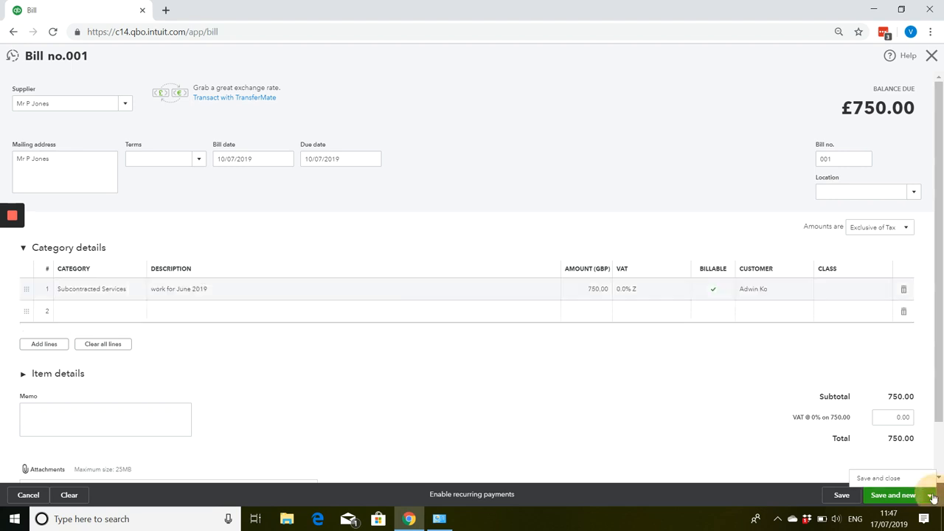
left_click(896, 481)
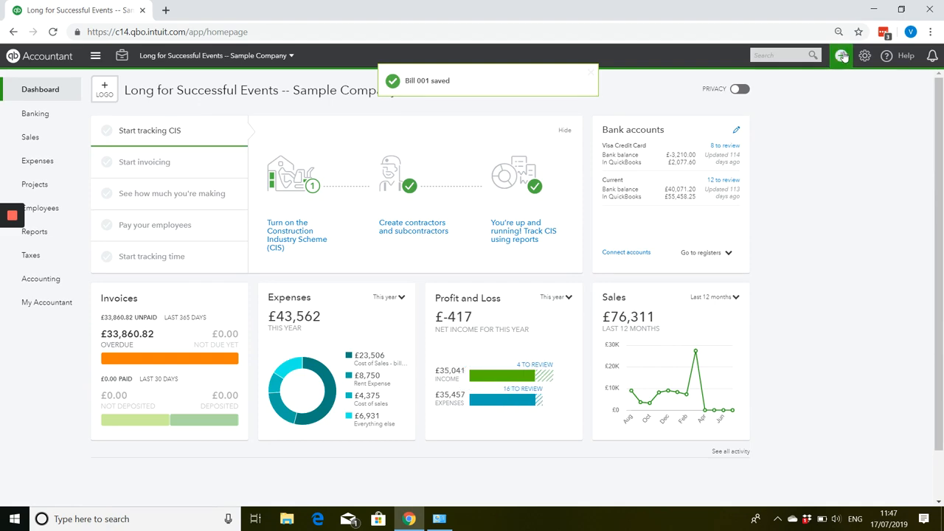
Create an invoice for that customer and add the insurance and June work billable expenses to it.
left_click(841, 55)
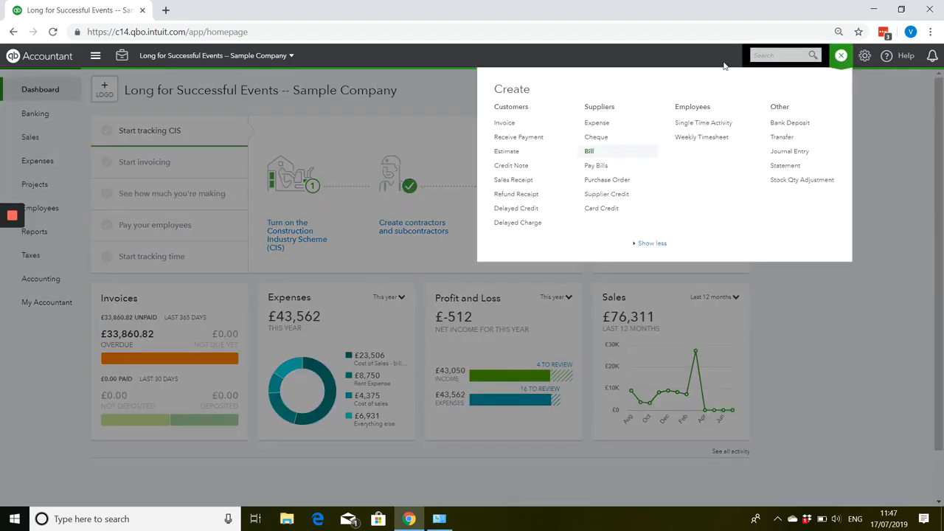
left_click(504, 124)
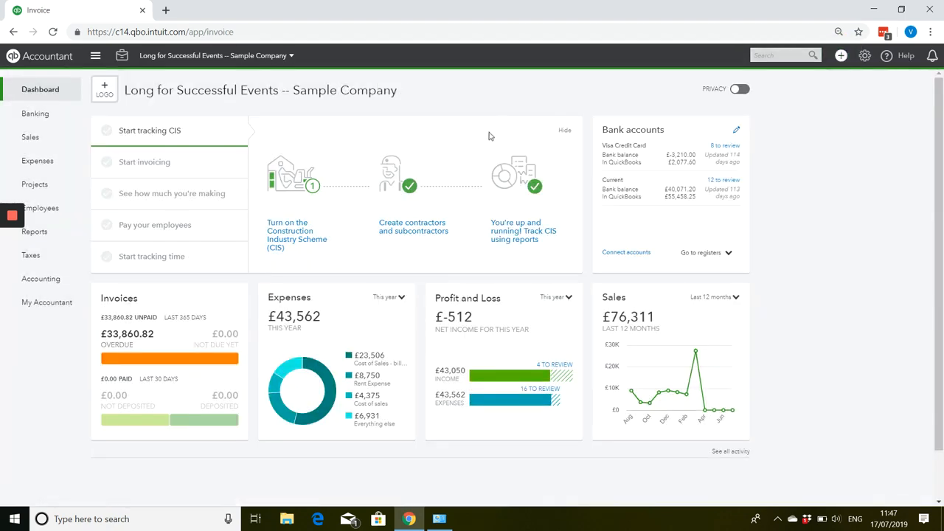
type("ad")
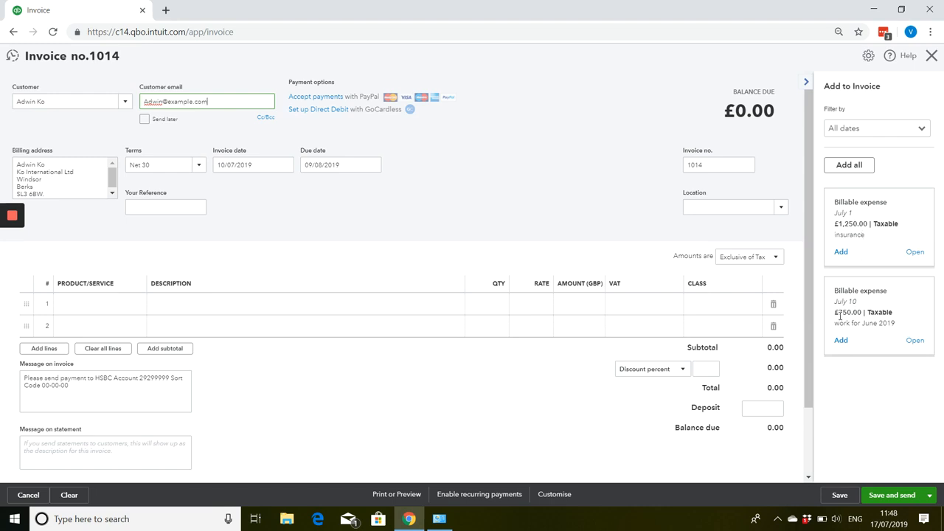
left_click(841, 252)
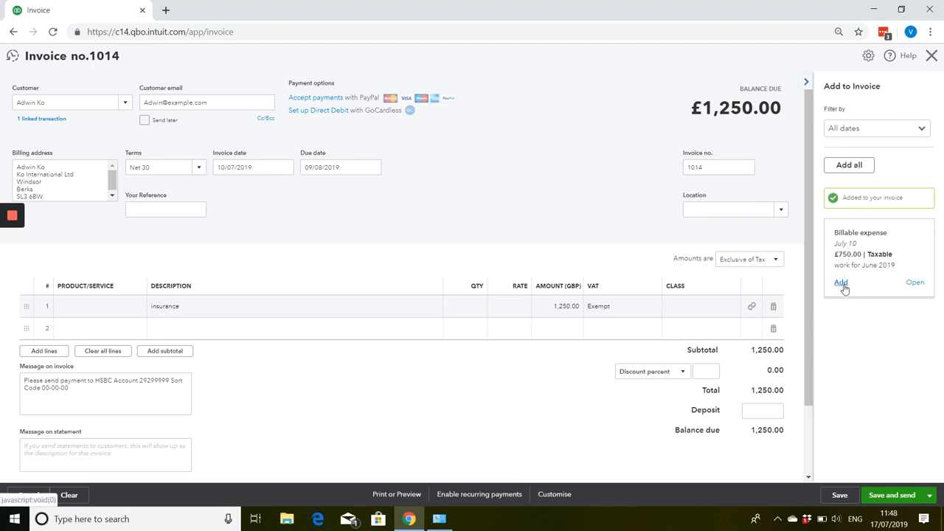
left_click(841, 282)
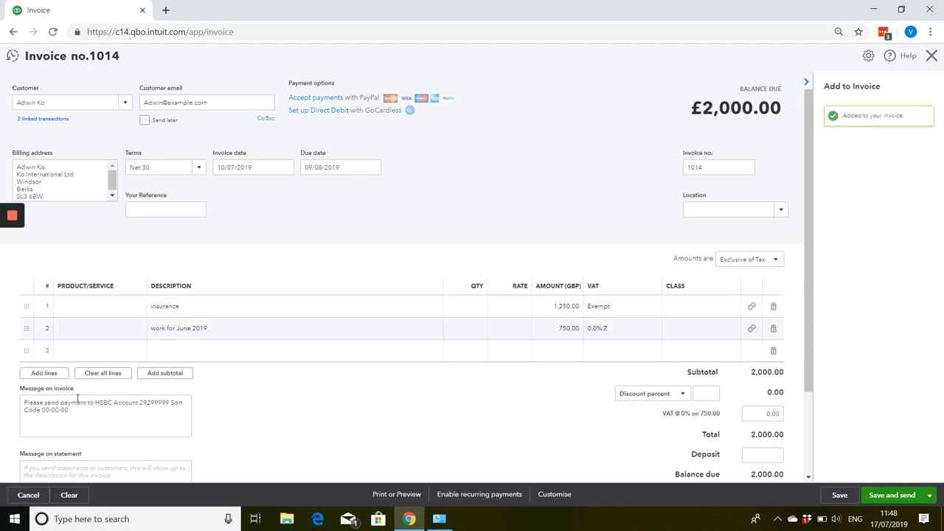
Add the Gold party holiday service as the third line of the invoice.
left_click(122, 352)
left_click(136, 352)
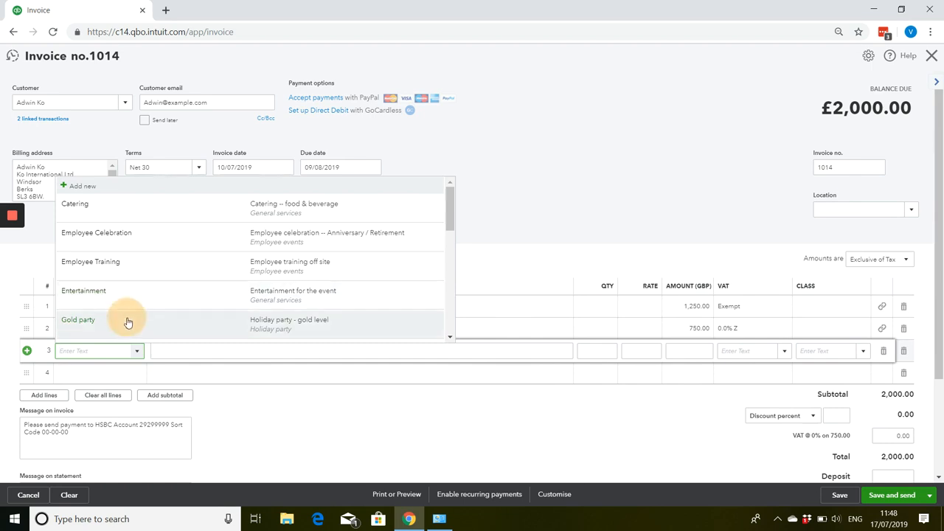
left_click(127, 322)
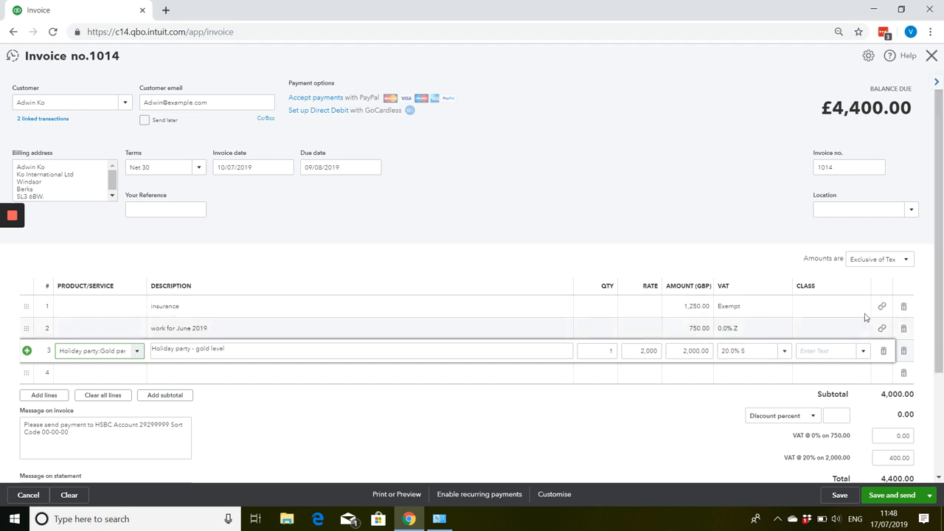
Preview the printed invoice, examine its billable expense lines, totals and VAT summary, and close the preview.
scroll(673, 368, "down", 2)
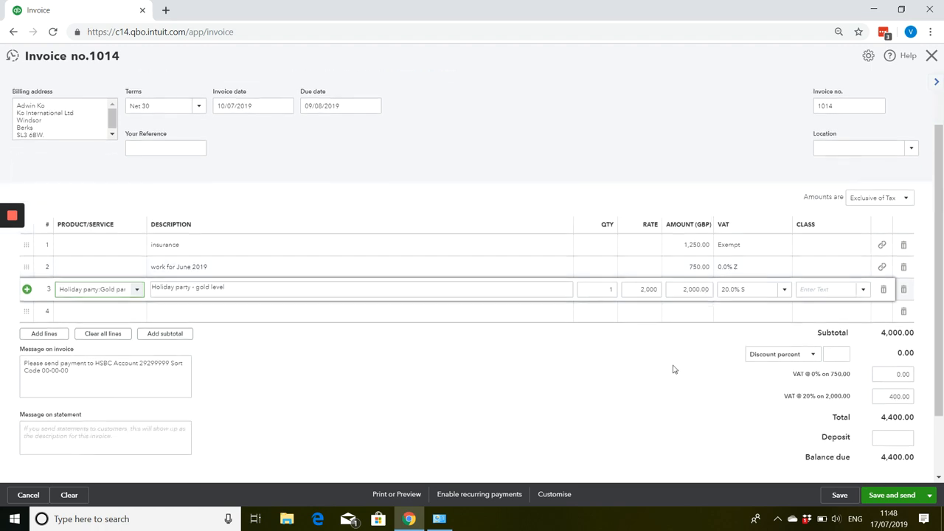
left_click(396, 494)
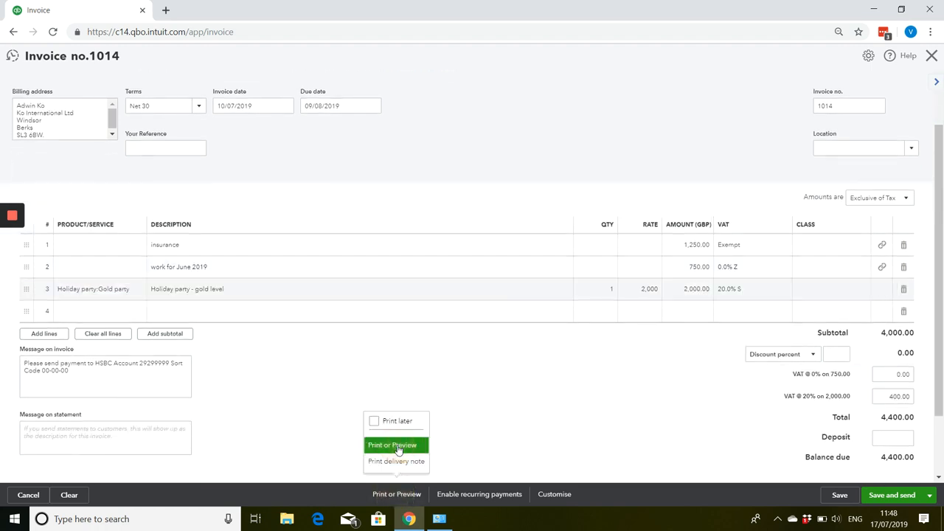
left_click(399, 448)
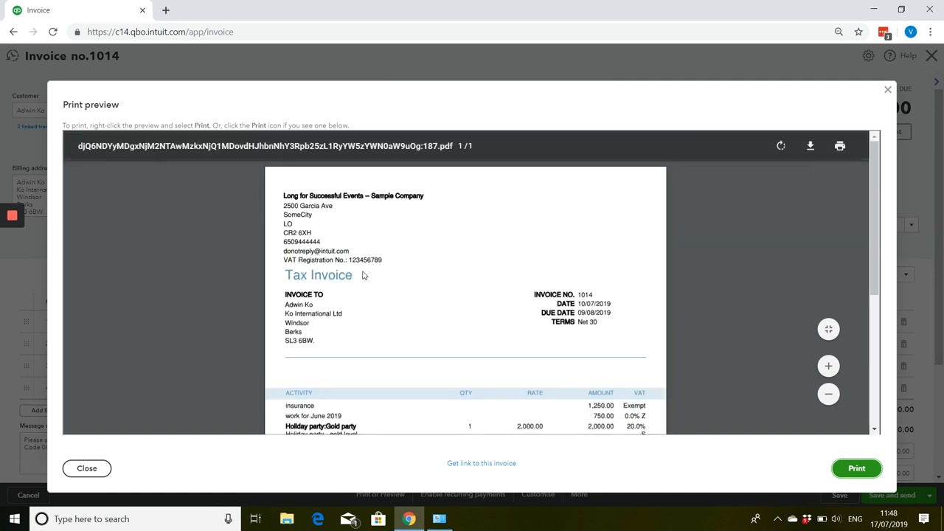
scroll(362, 275, "down", 3)
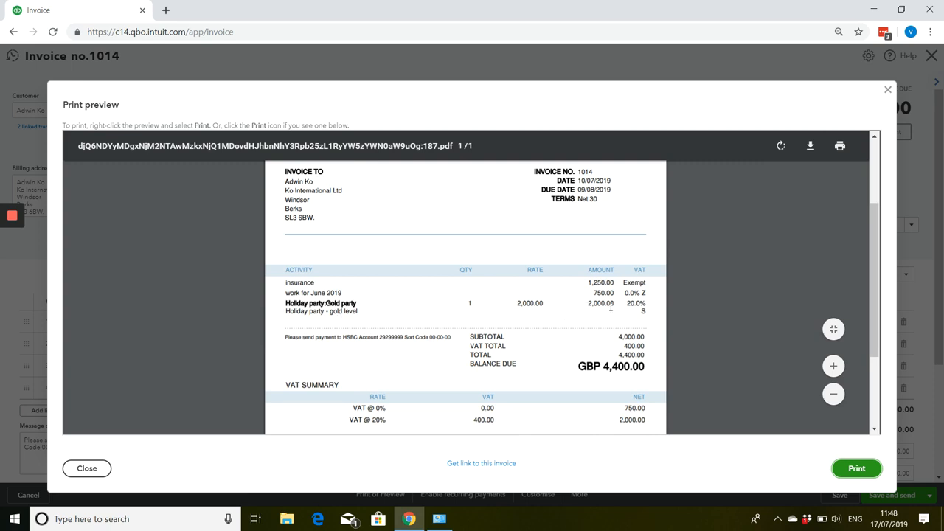
scroll(598, 307, "down", 2)
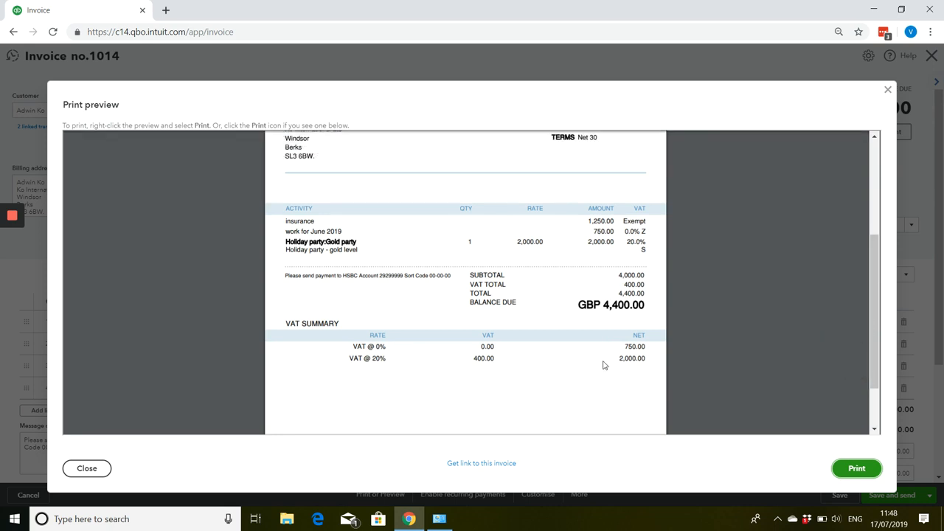
scroll(603, 364, "down", 2)
scroll(603, 365, "up", 4)
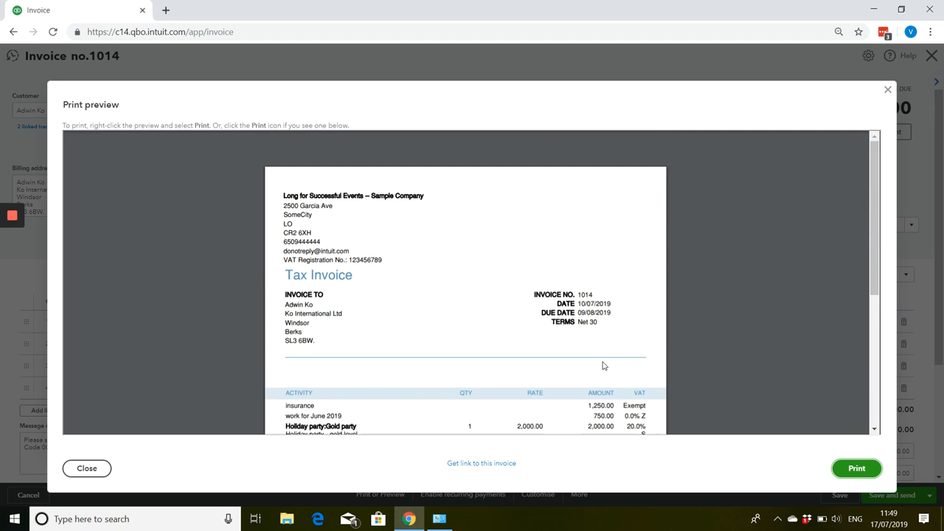
scroll(603, 365, "down", 2)
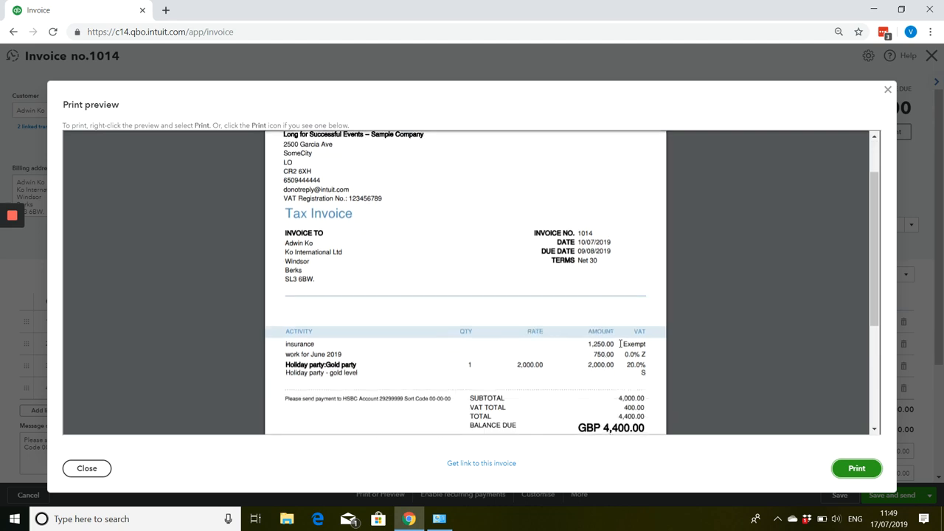
left_click(887, 92)
Set the VAT rate of the "work for June 2019" line to 20.0% S, and save and close the invoice.
left_click(737, 341)
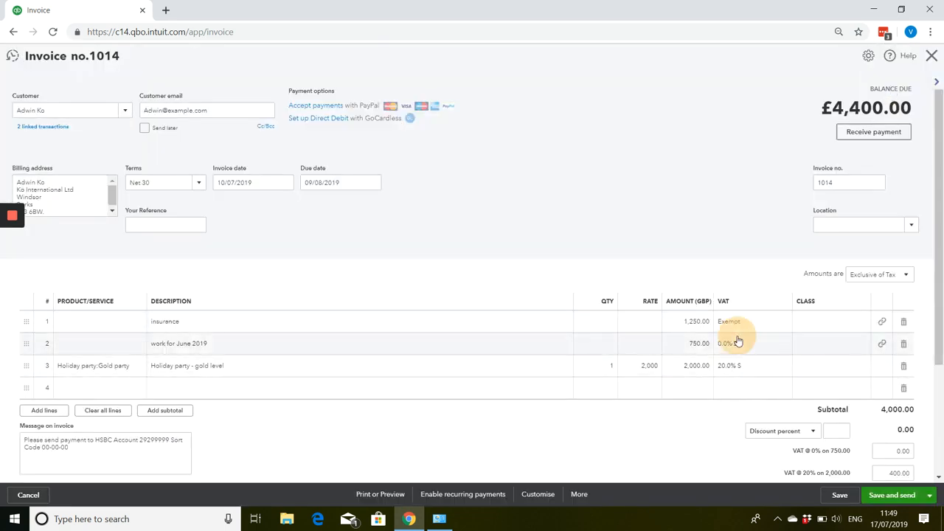
left_click(784, 344)
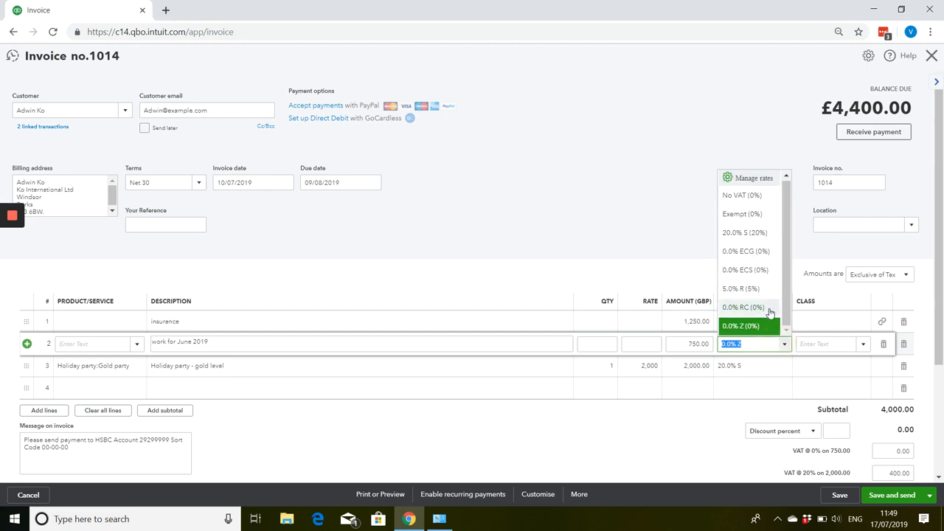
left_click(755, 239)
left_click(746, 224)
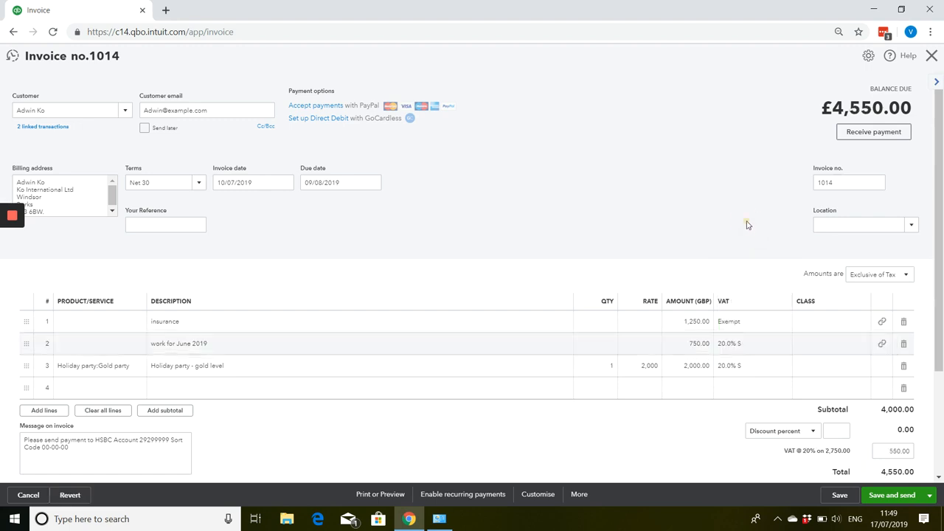
left_click(932, 495)
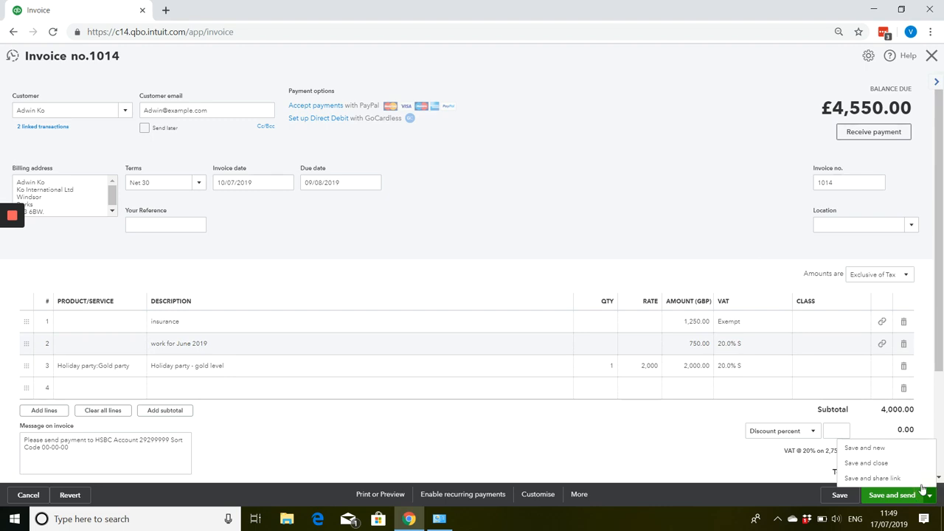
left_click(889, 465)
left_click(531, 302)
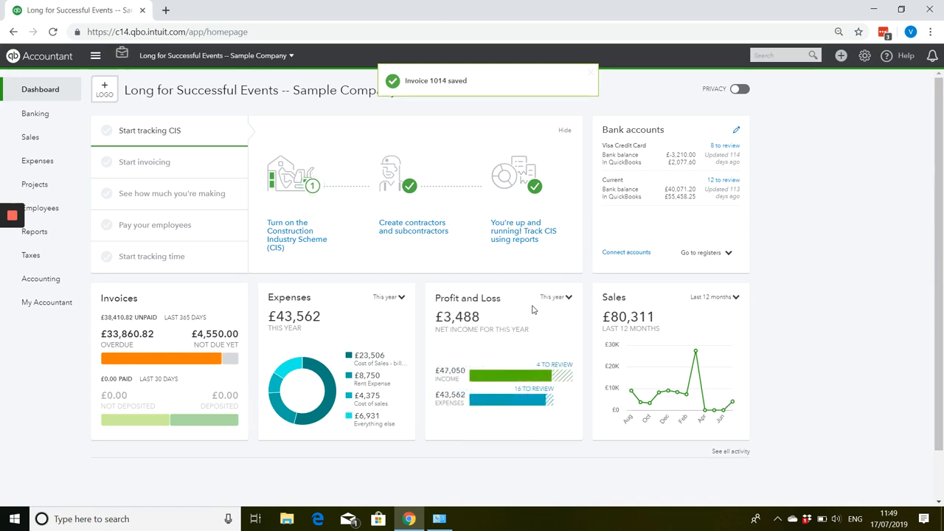
Turn on the default 20% markup for billable expenses and items in the bills and expenses settings, and save the change.
left_click(864, 56)
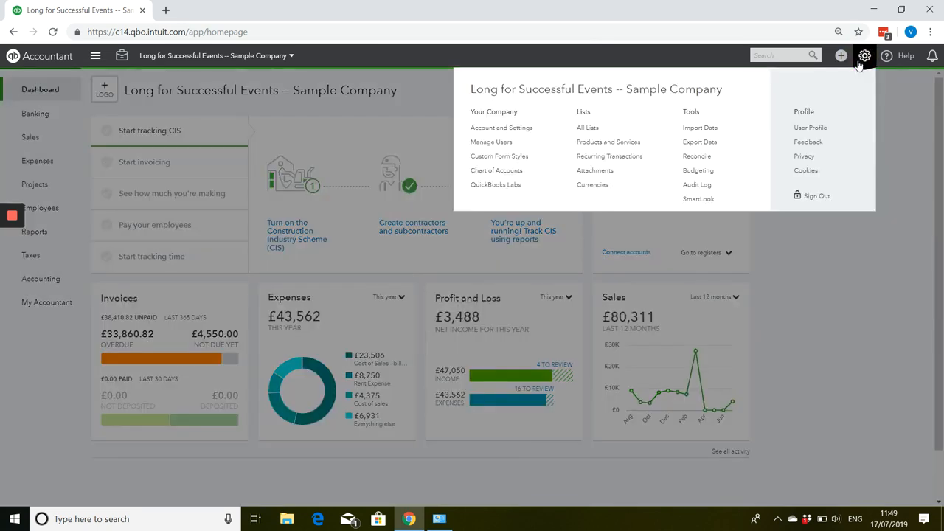
left_click(518, 135)
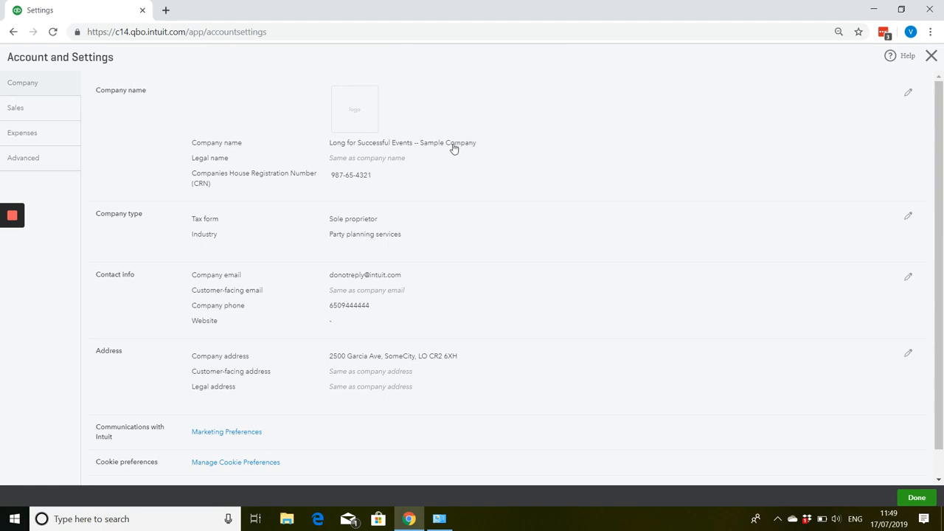
left_click(34, 137)
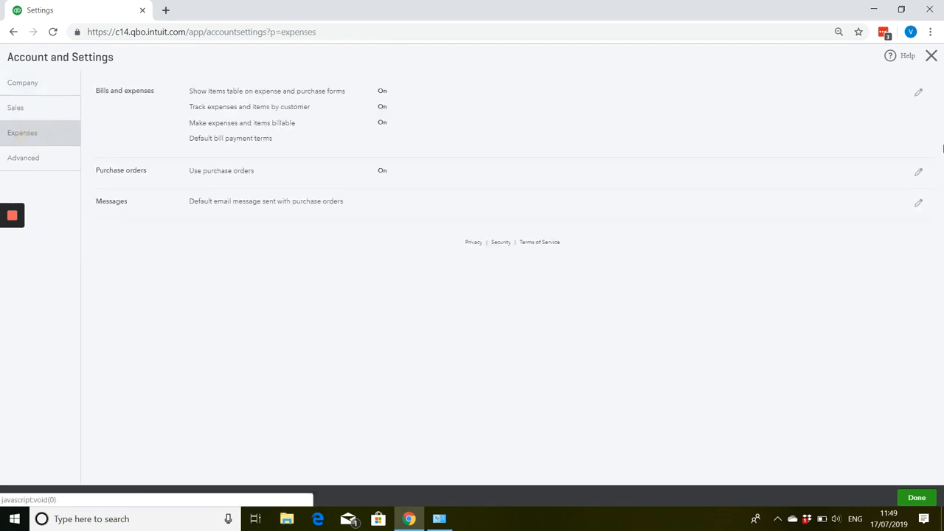
left_click(918, 93)
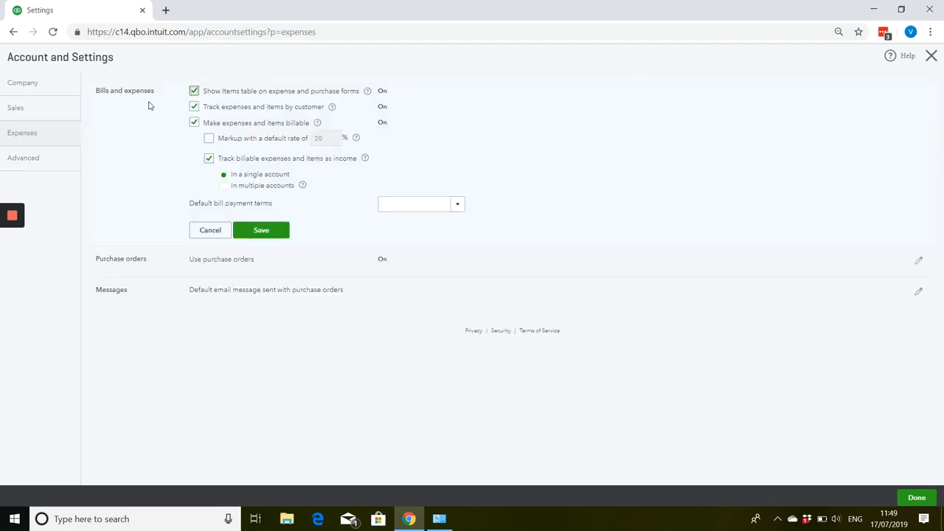
left_click(209, 138)
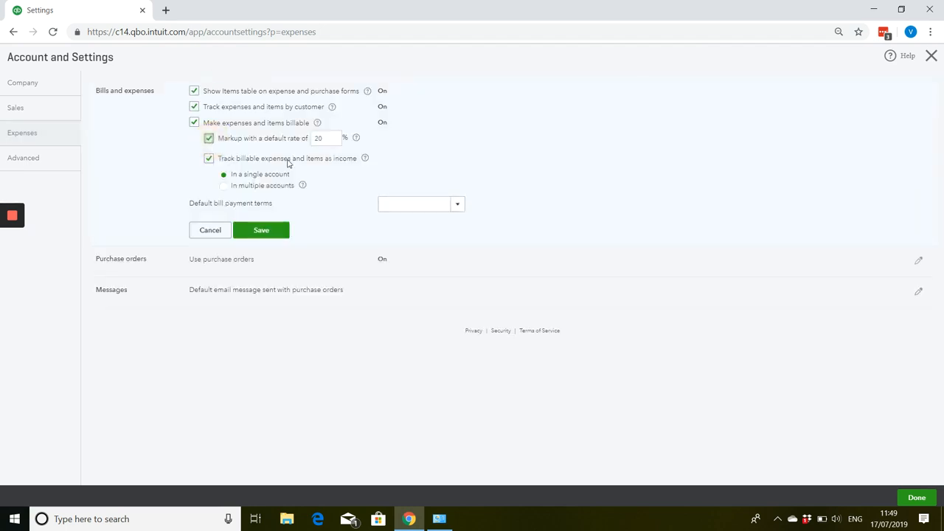
left_click(917, 497)
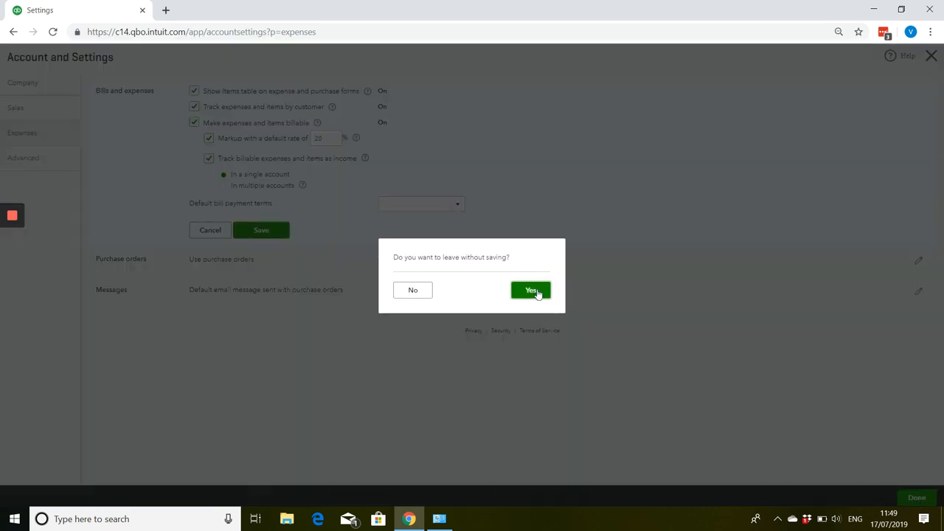
left_click(414, 292)
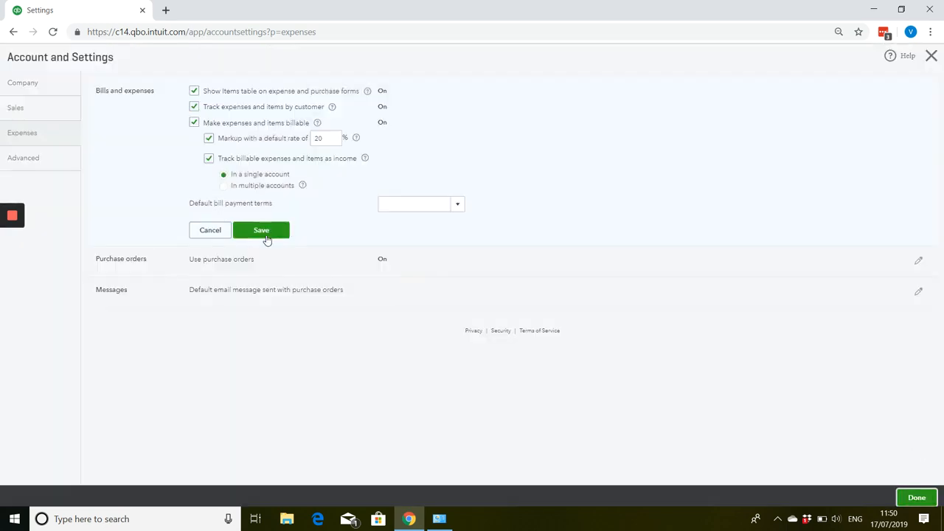
left_click(266, 236)
left_click(910, 499)
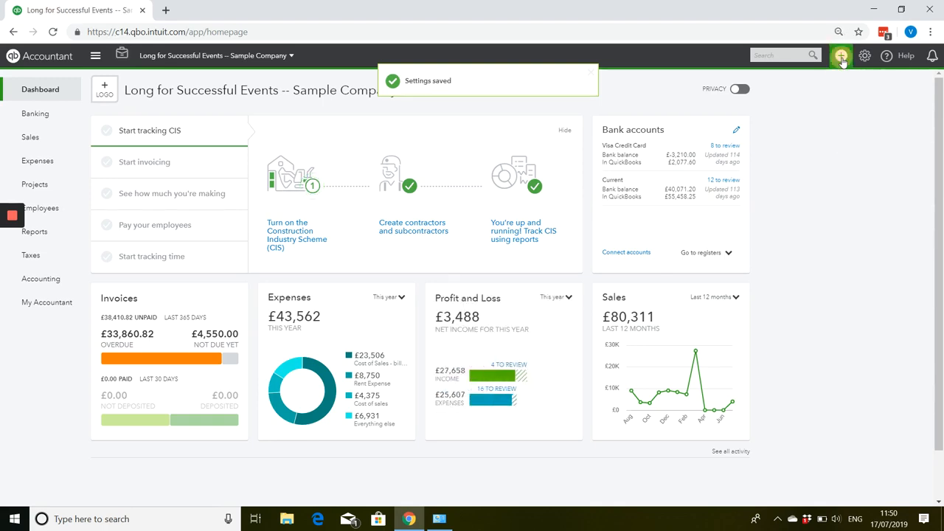
Create a new bill for the supplier who did the June subcontracted work, keeping the prefilled Subcontracted Services line.
left_click(841, 57)
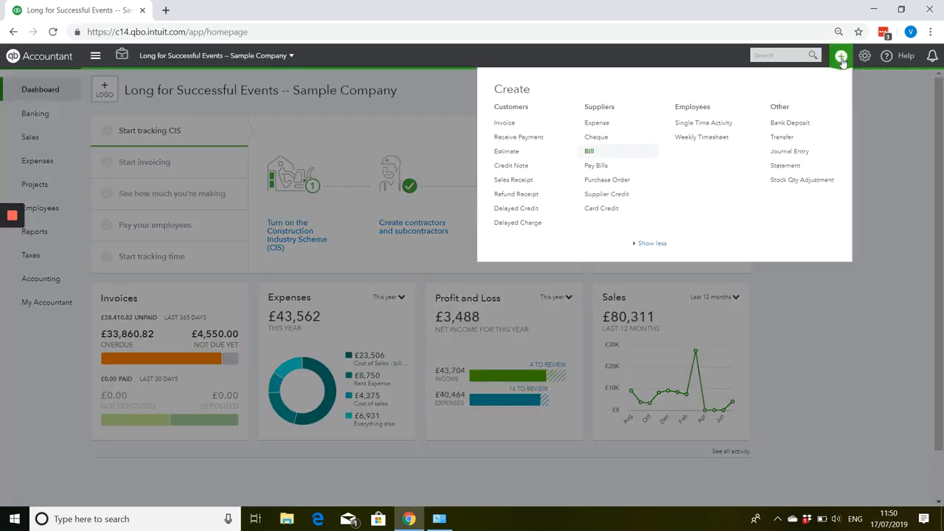
left_click(612, 152)
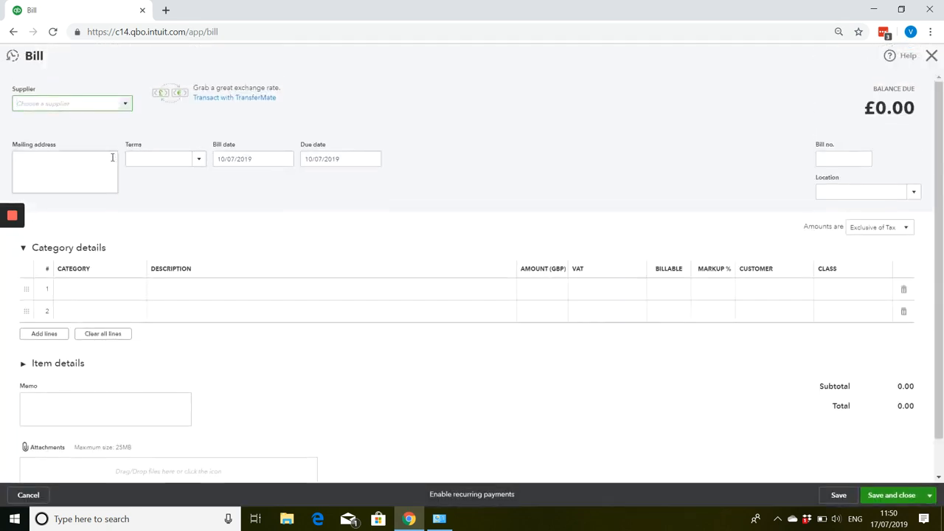
type("Mr P Jones")
key("Tab")
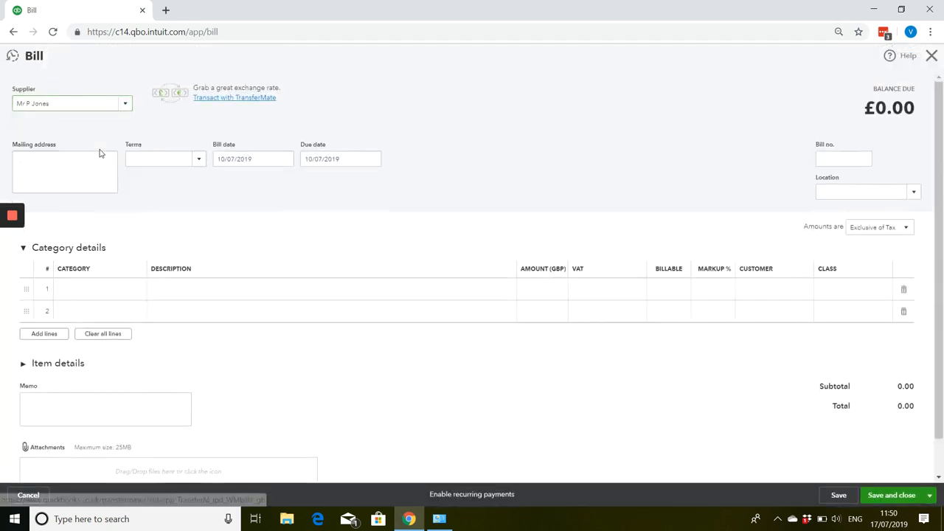
key("Tab")
key("Tab")
key("Tab")
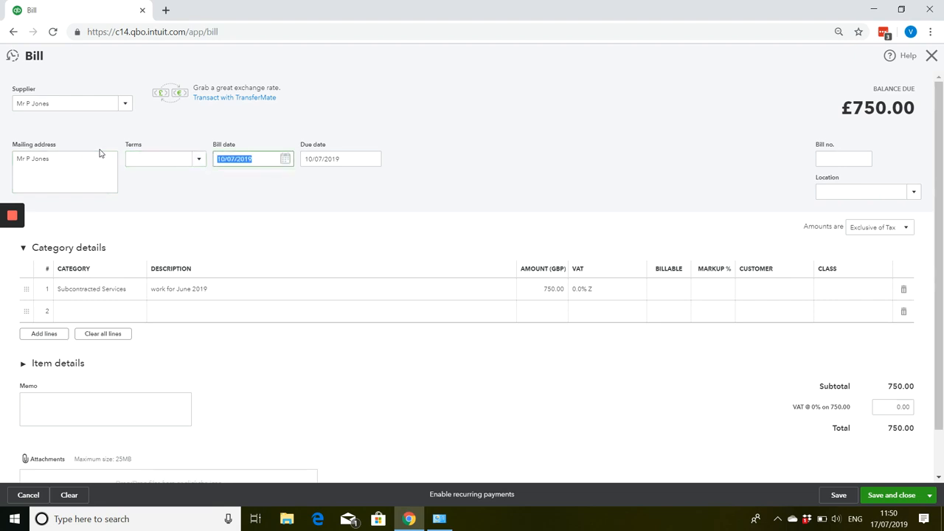
Set the bill date to 15/07/2019.
type("1502019")
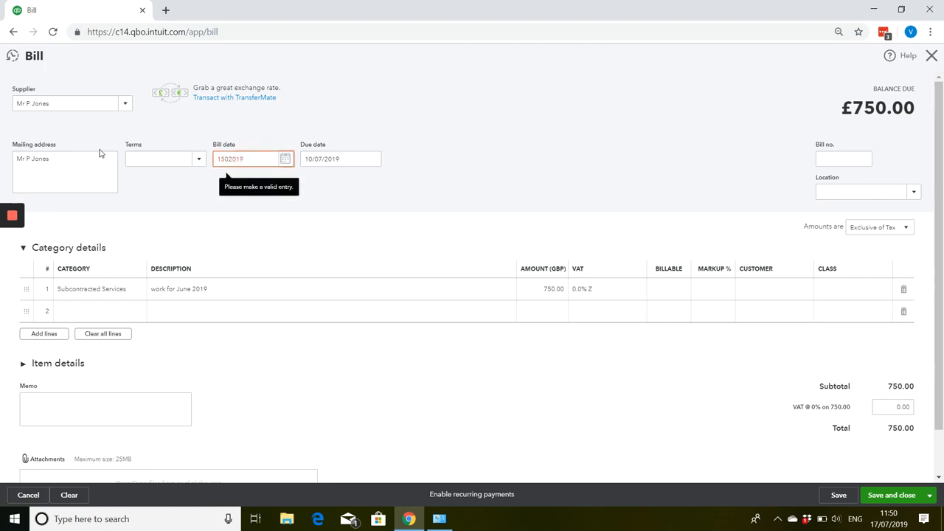
key("BackSpace")
key("BackSpace")
key("BackSpace")
type("072019")
key("Tab")
key("Tab")
key("Tab")
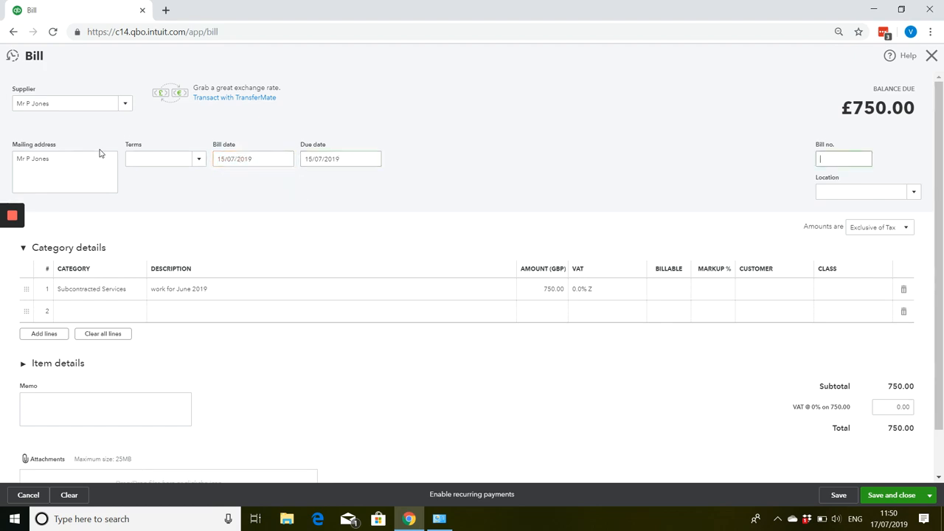
Change the Subcontracted Services line's description to "work for first week of july 2019" and its amount to 250.00.
key("Tab")
key("Tab")
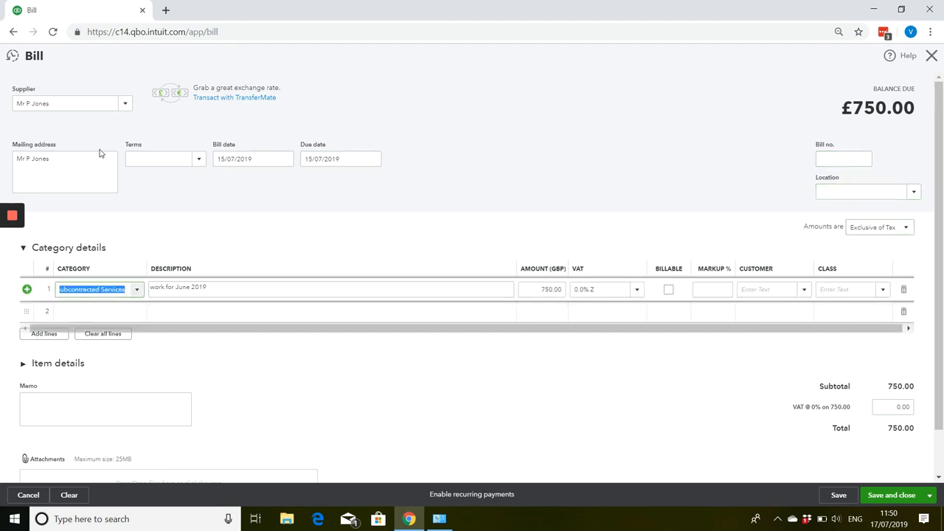
key("Tab")
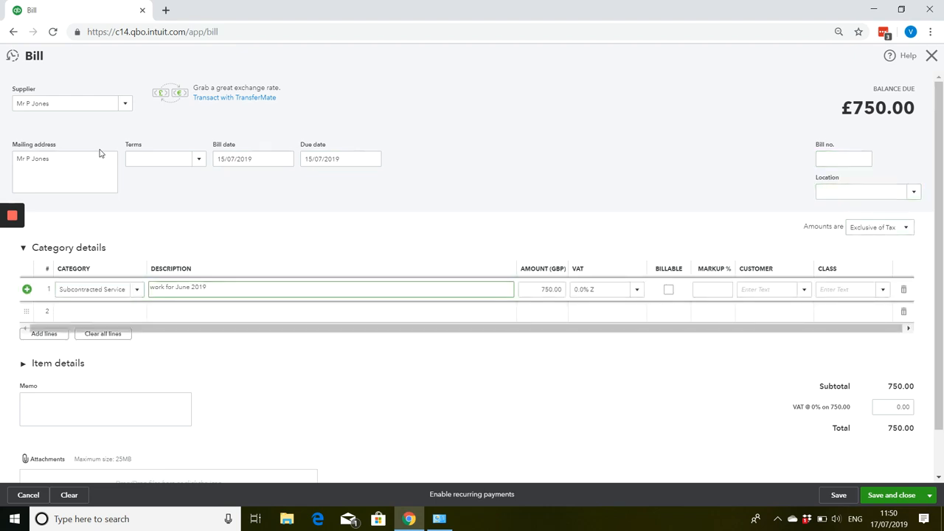
key("BackSpace")
key("BackSpace")
key("BackSpace")
key("BackSpace")
key("BackSpace")
key("BackSpace")
key("BackSpace")
key("BackSpace")
key("BackSpace")
key("BackSpace")
key("BackSpace")
key("BackSpace")
key("BackSpace")
key("BackSpace")
type("work for first week of jul")
key("Tab")
type("25")
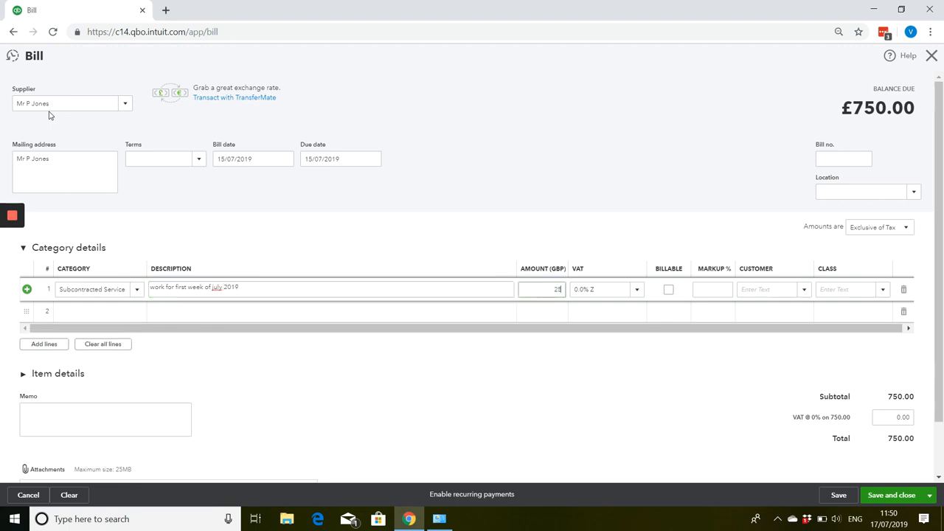
Set the VAT rate of the July work line to 20.0% S.
key("Tab")
type("0")
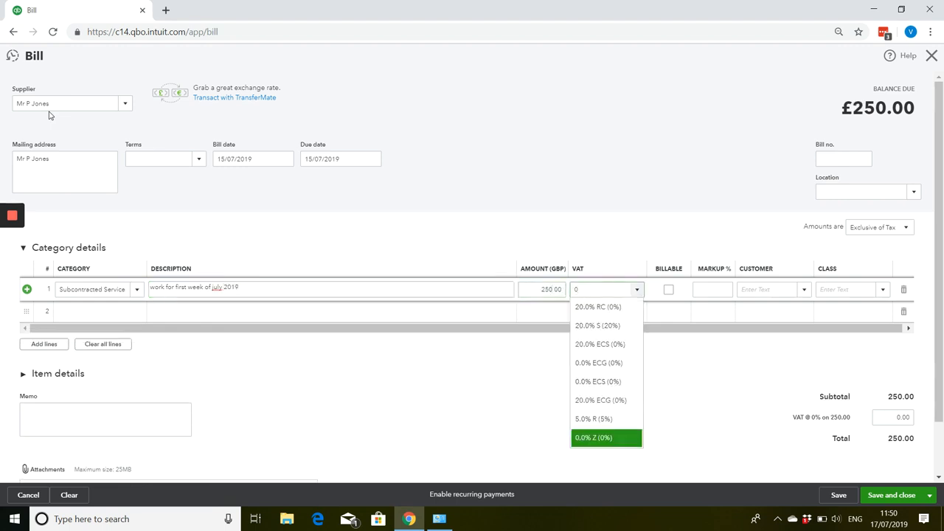
key("BackSpace")
type("20")
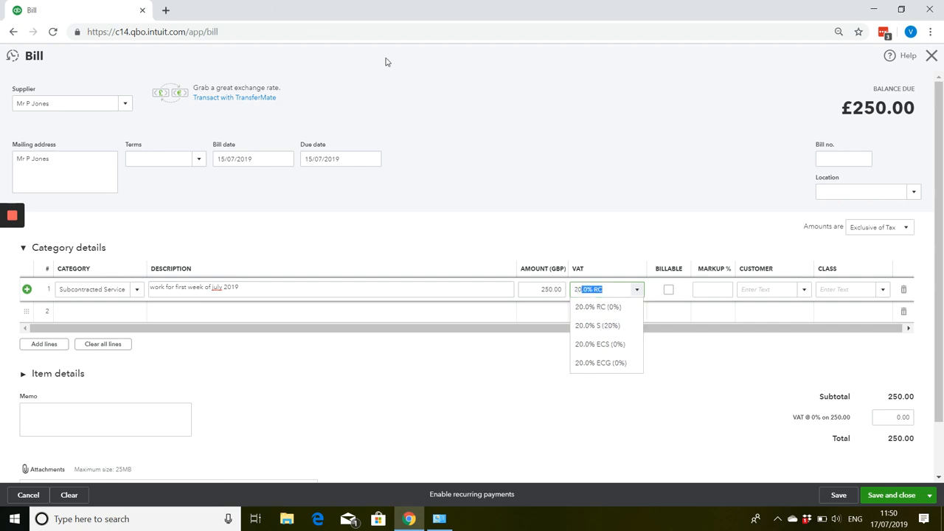
left_click(597, 329)
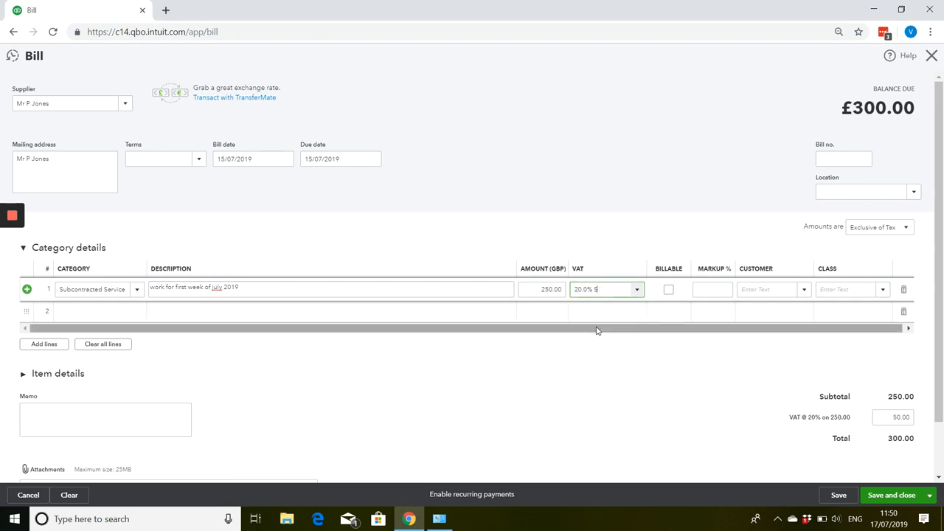
Assign the July work line to the customer as billable, and save and close the bill.
left_click(752, 290)
type("e")
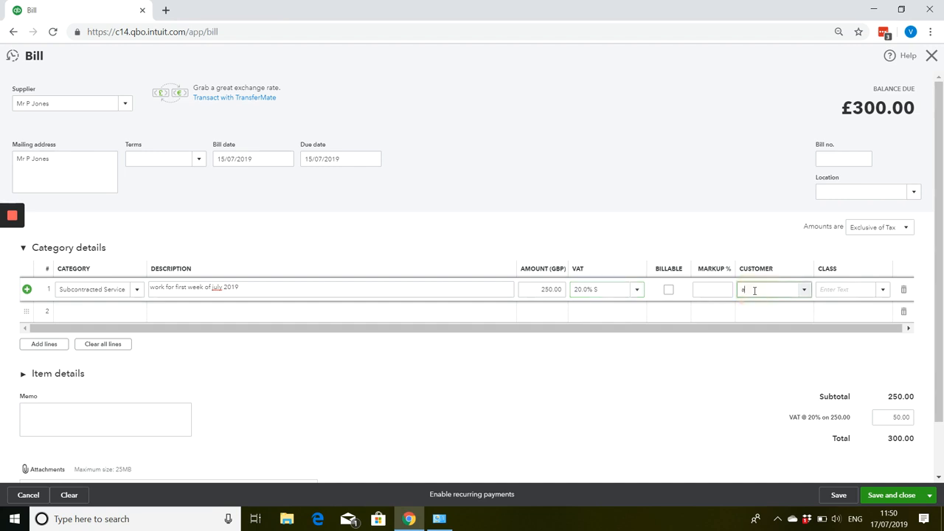
type("dw")
left_click(752, 324)
left_click(673, 295)
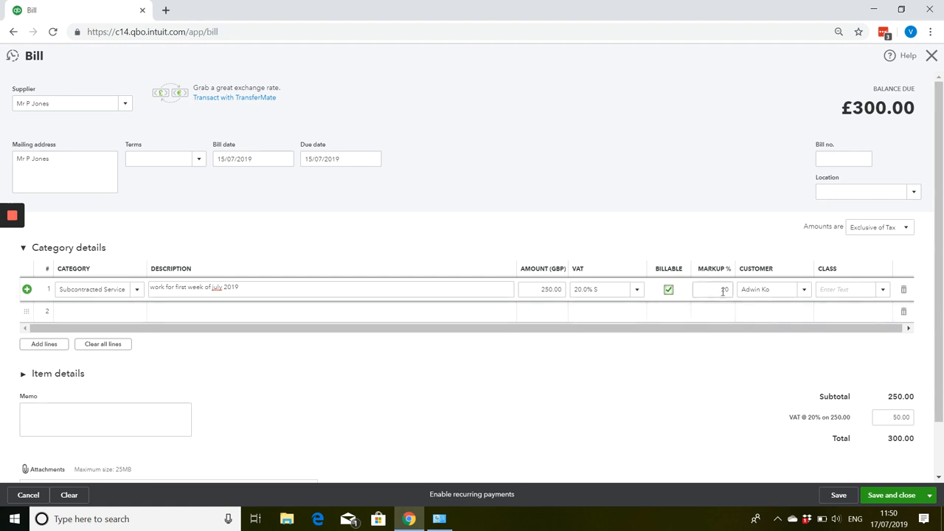
left_click(889, 498)
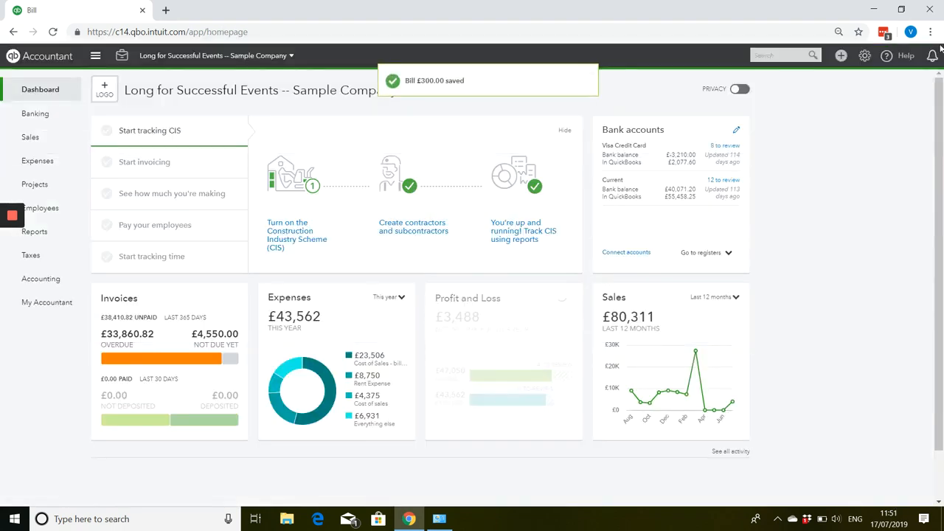
Create an invoice for the same customer and add the July 15 billable expense with its 20% markup.
left_click(840, 55)
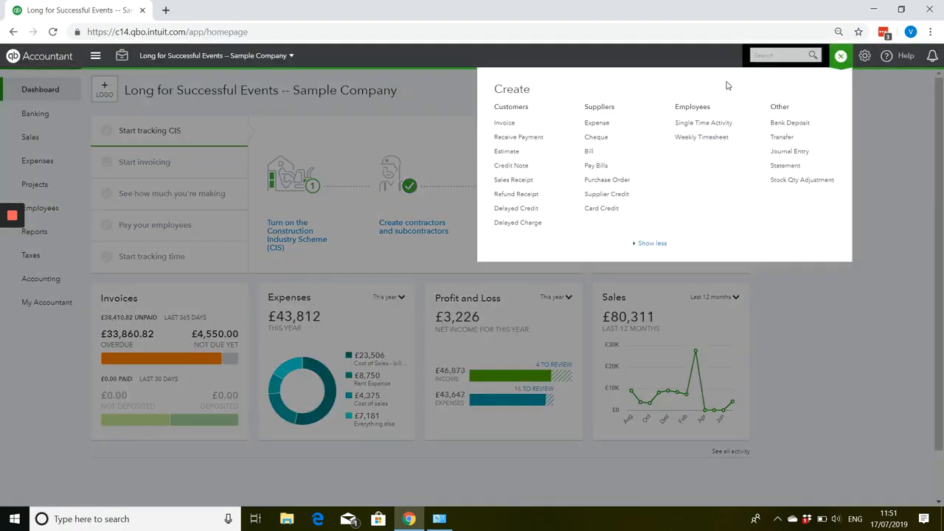
left_click(508, 126)
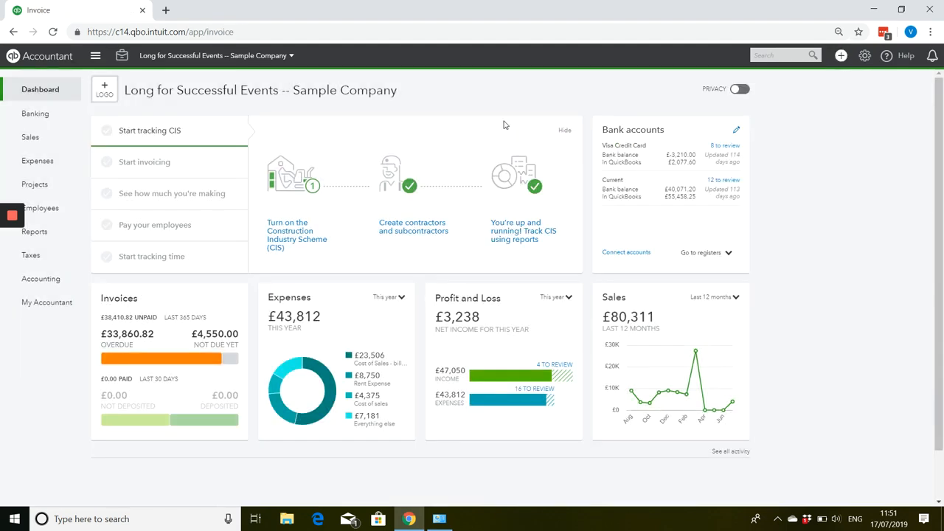
type("adw")
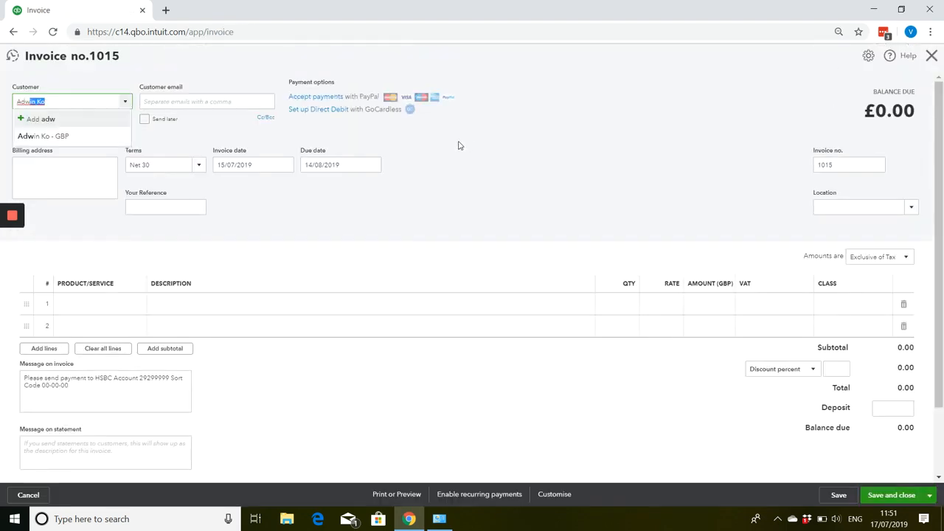
key("Tab")
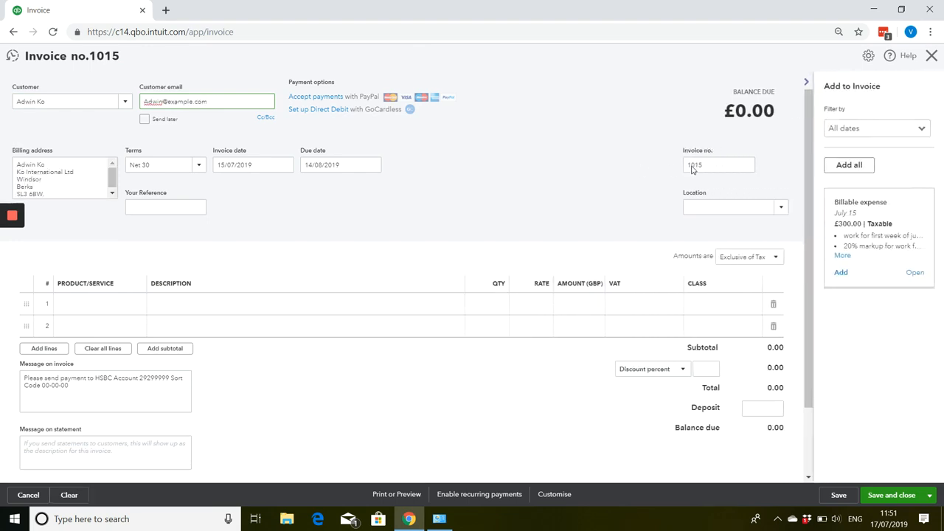
left_click(840, 272)
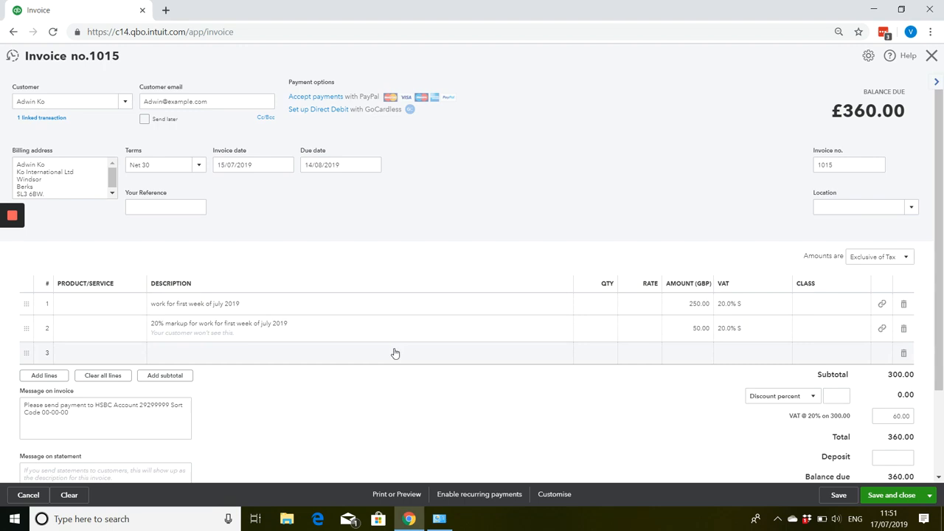
Preview the printed invoice, examine how the marked-up July work and VAT summary are shown, and close the preview and the invoice.
scroll(290, 418, "down", 1)
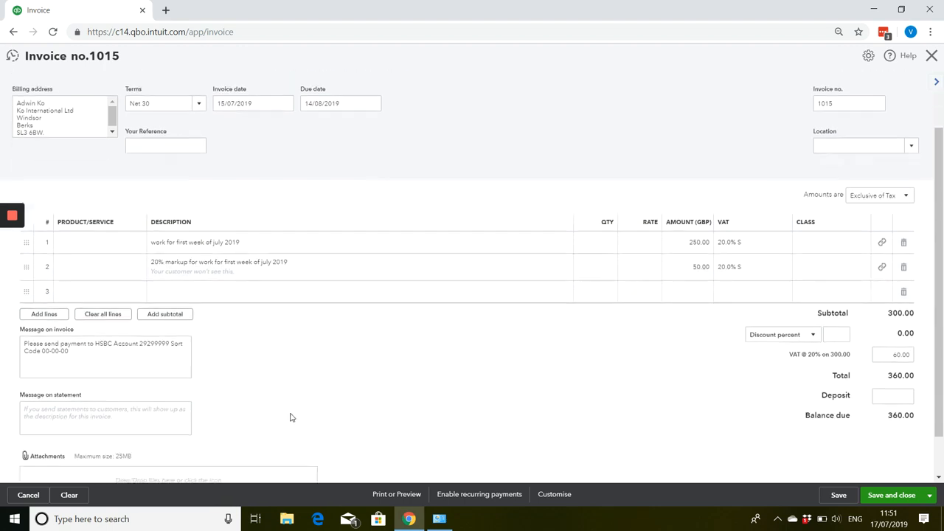
left_click(380, 494)
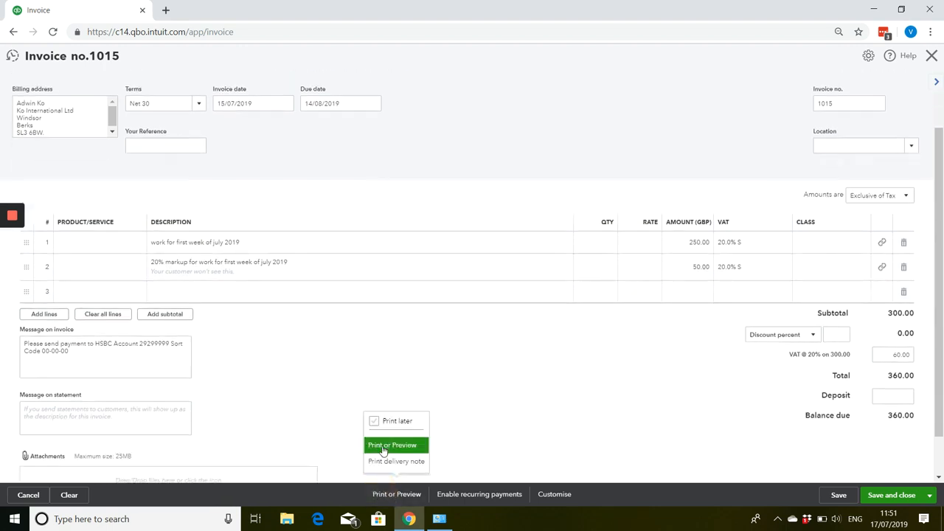
left_click(383, 447)
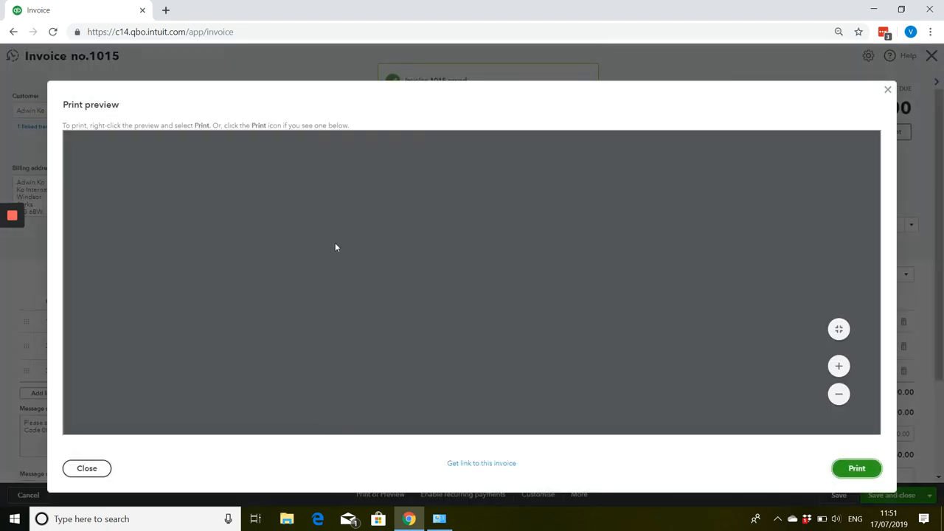
scroll(339, 280, "down", 2)
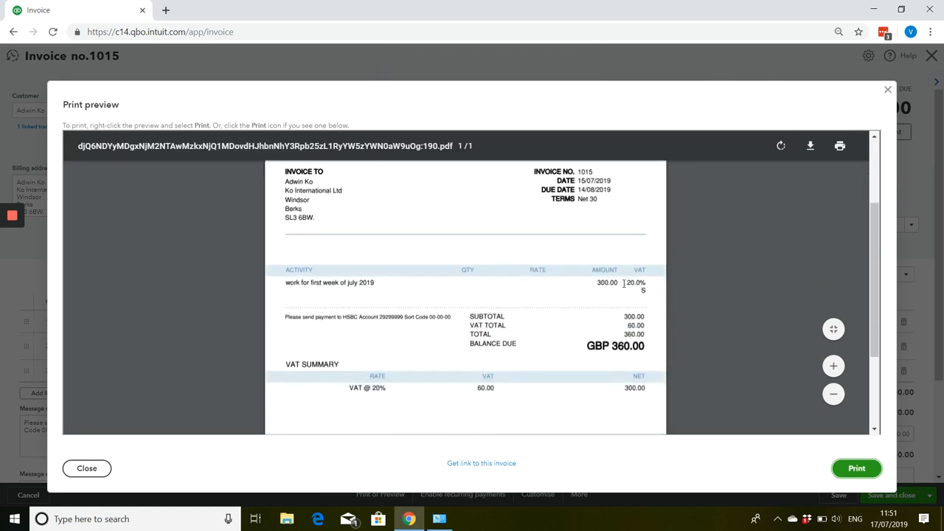
left_click(888, 89)
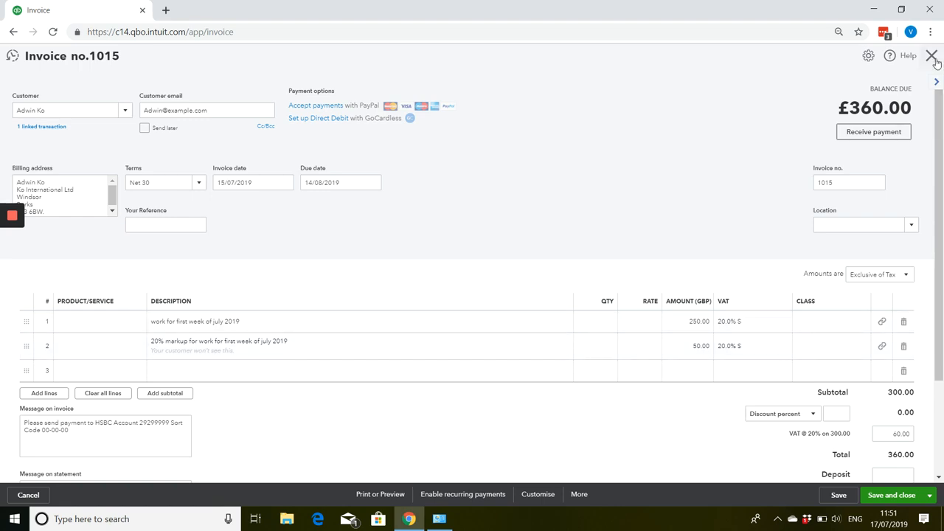
left_click(934, 61)
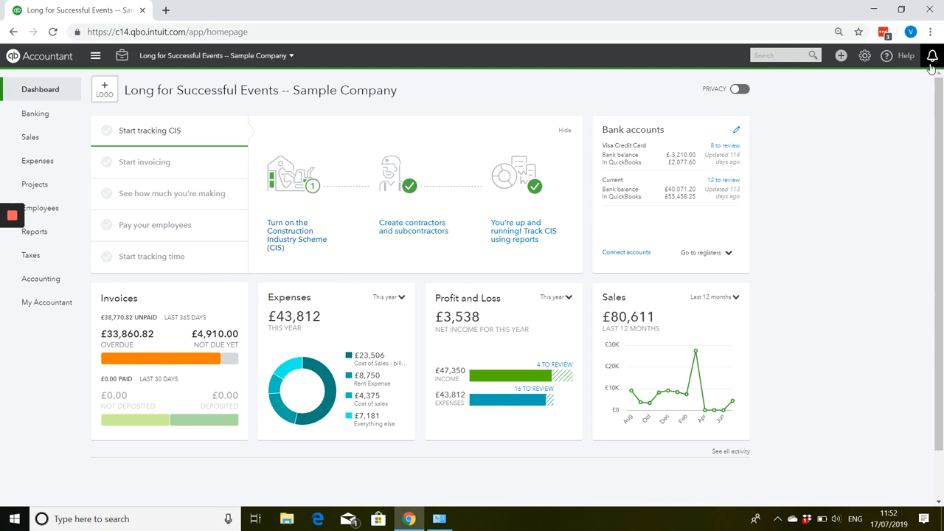
left_click(842, 56)
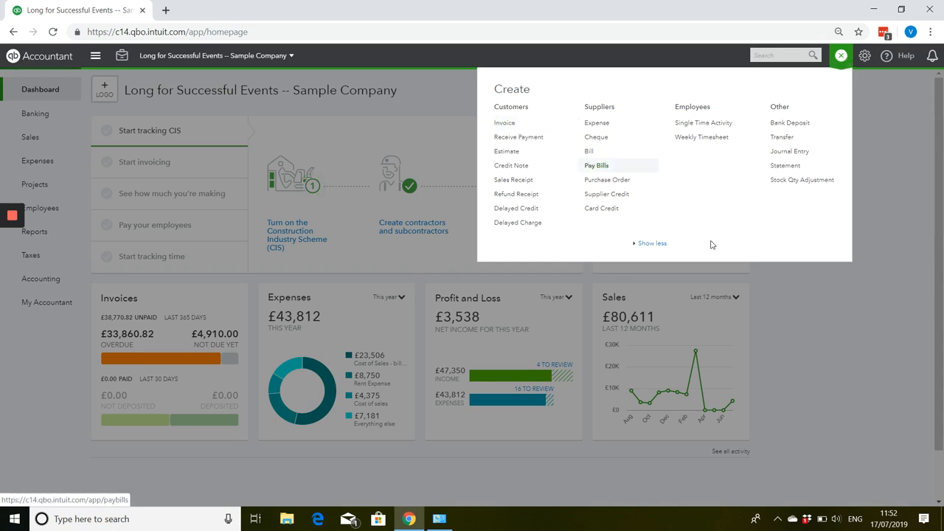
Open the list of standard reports and look through its sections for reports on uninvoiced billable charges.
left_click(798, 336)
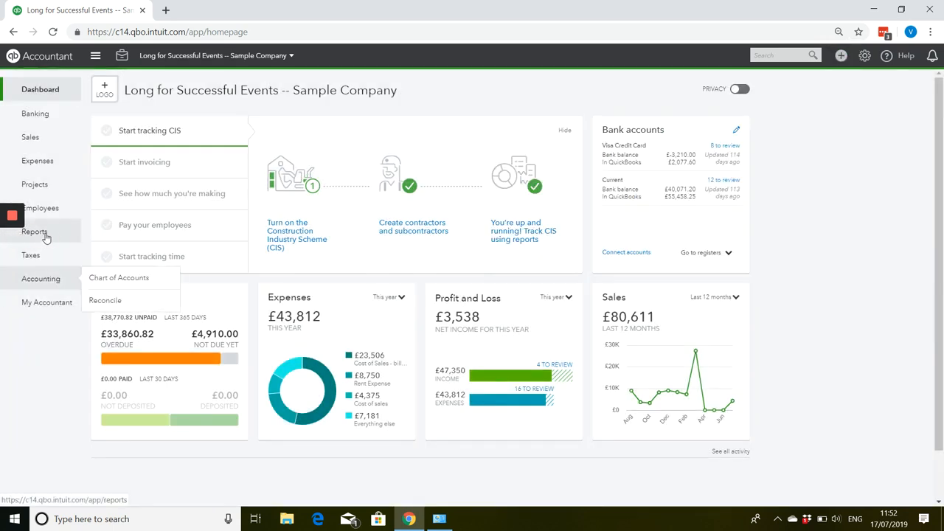
left_click(44, 235)
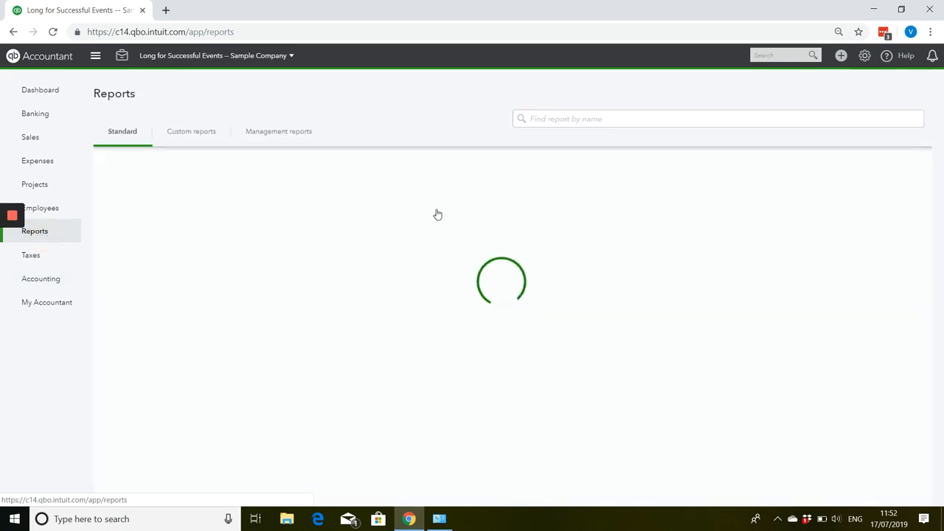
scroll(427, 250, "down", 5)
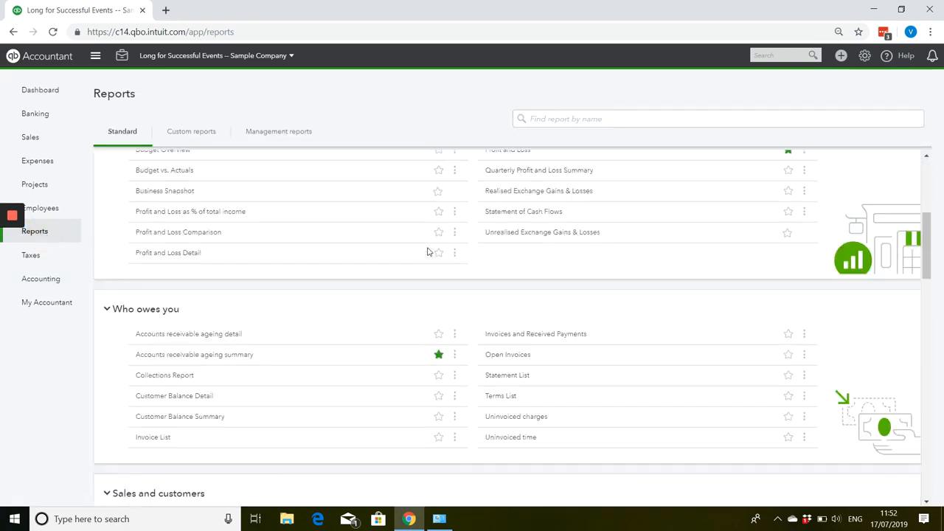
scroll(427, 251, "down", 5)
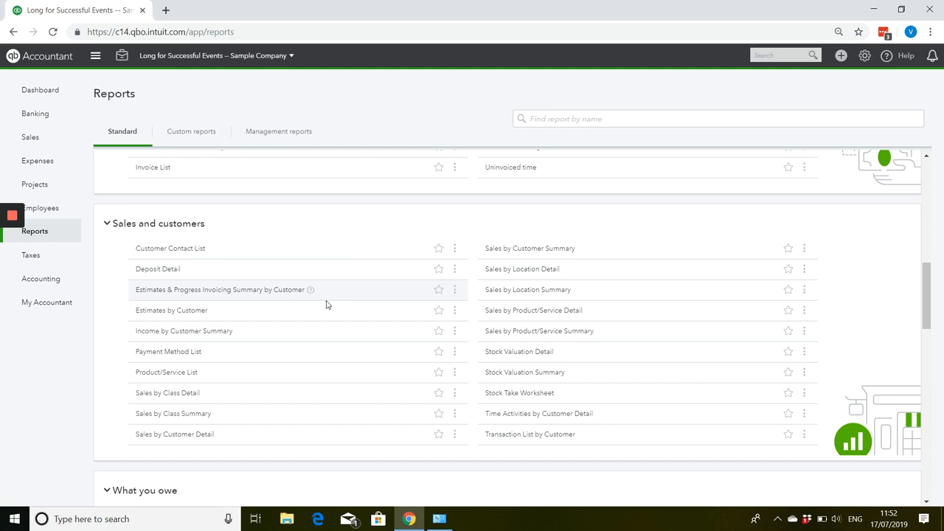
scroll(327, 304, "down", 3)
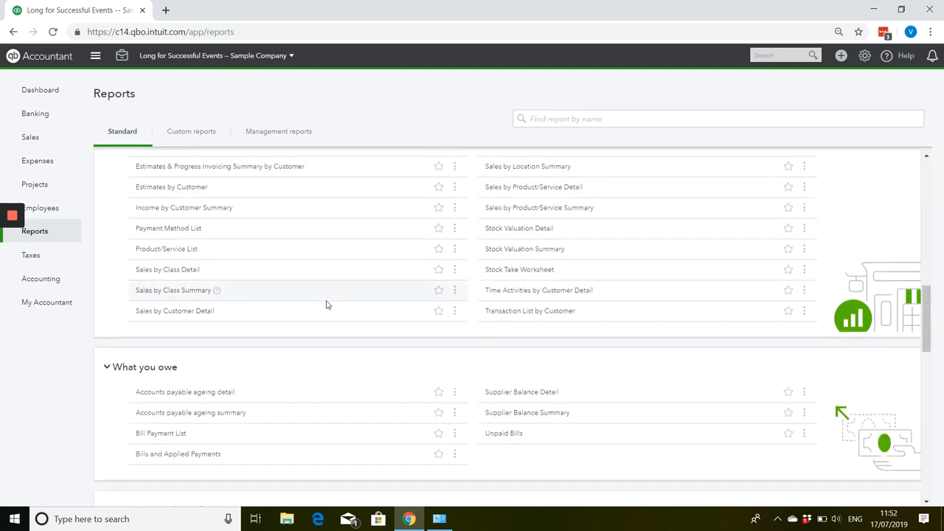
scroll(326, 305, "down", 3)
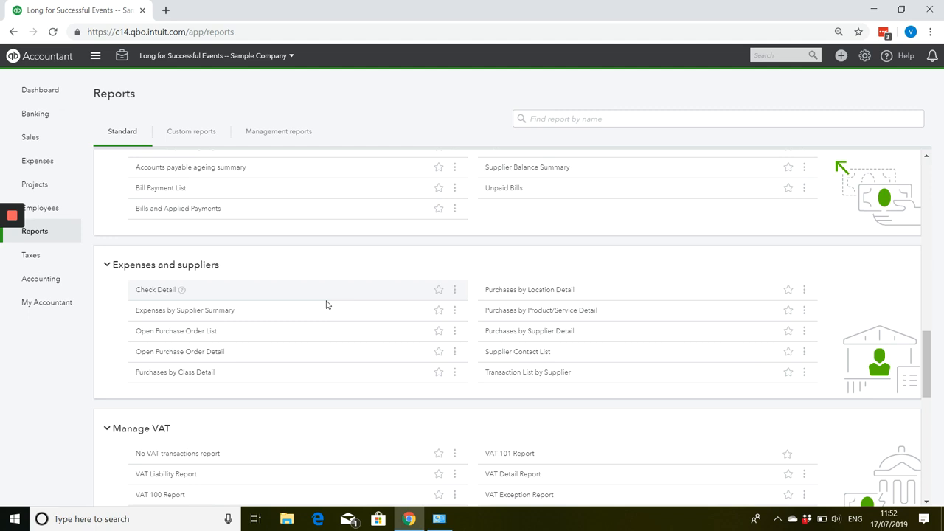
scroll(327, 304, "down", 4)
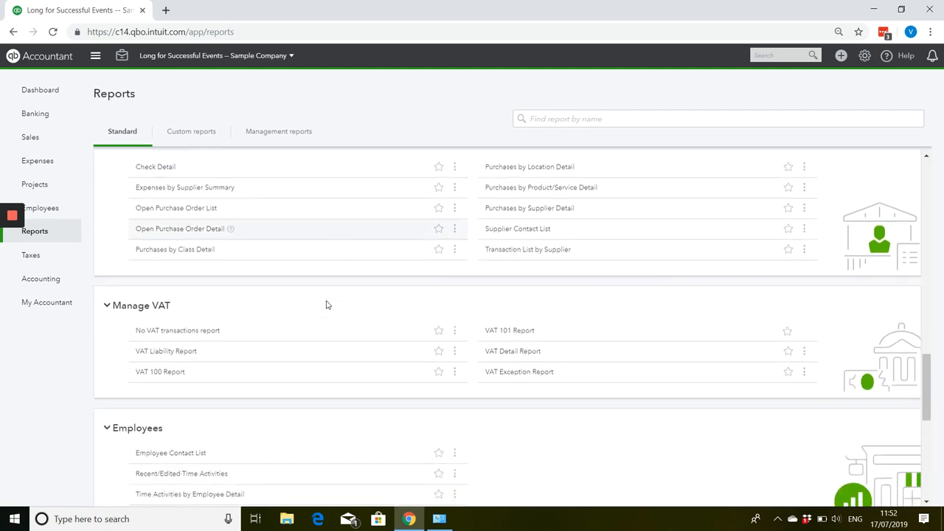
scroll(327, 305, "down", 1)
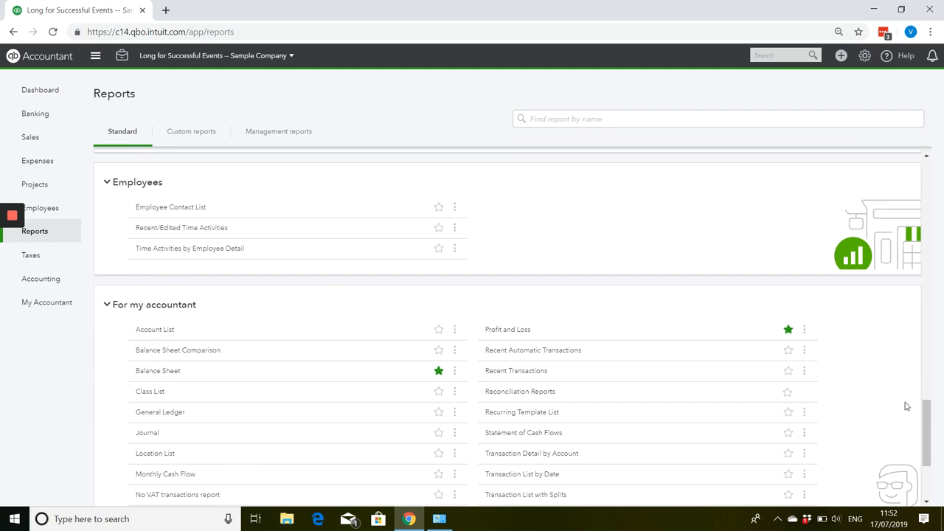
left_click_drag(925, 443, 922, 275)
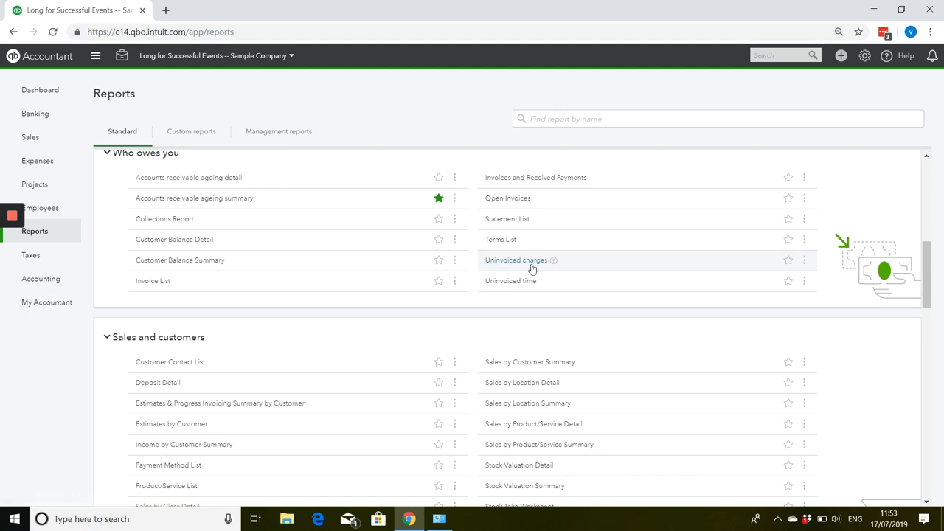
Look through the report sections from Sales and customers to For my accountant for a report on income and costs per customer.
scroll(531, 269, "down", 1)
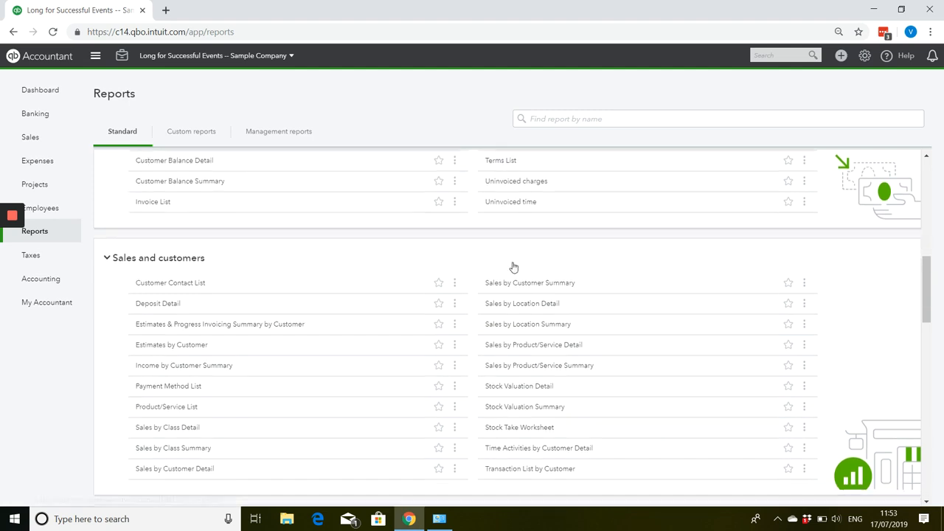
scroll(508, 266, "down", 1)
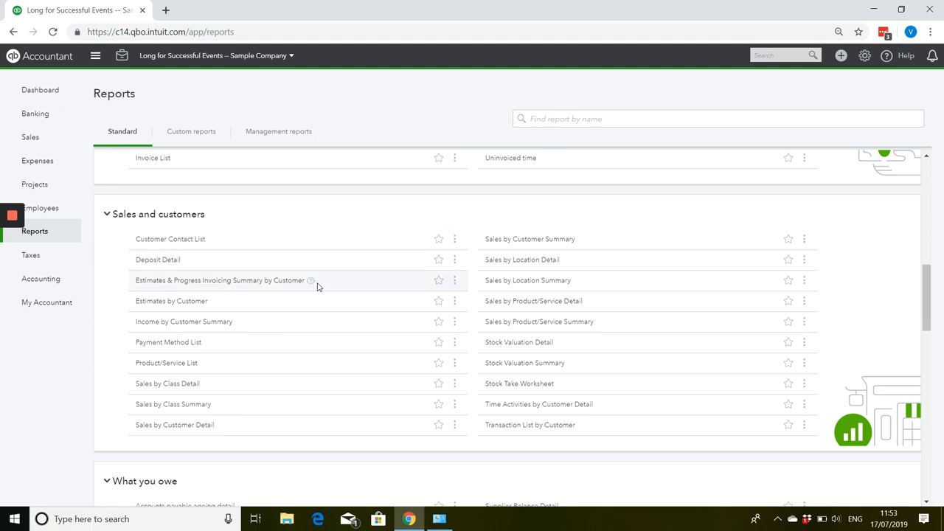
scroll(318, 287, "down", 1)
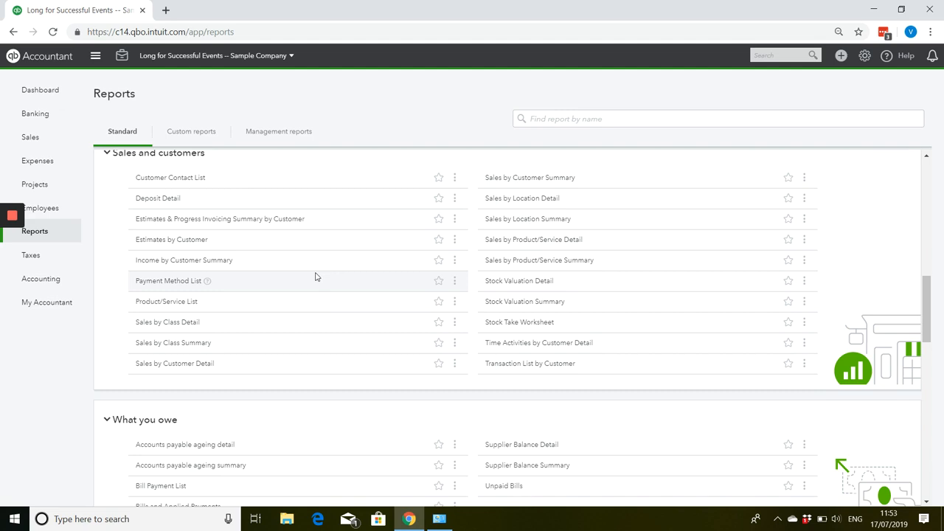
scroll(314, 276, "down", 4)
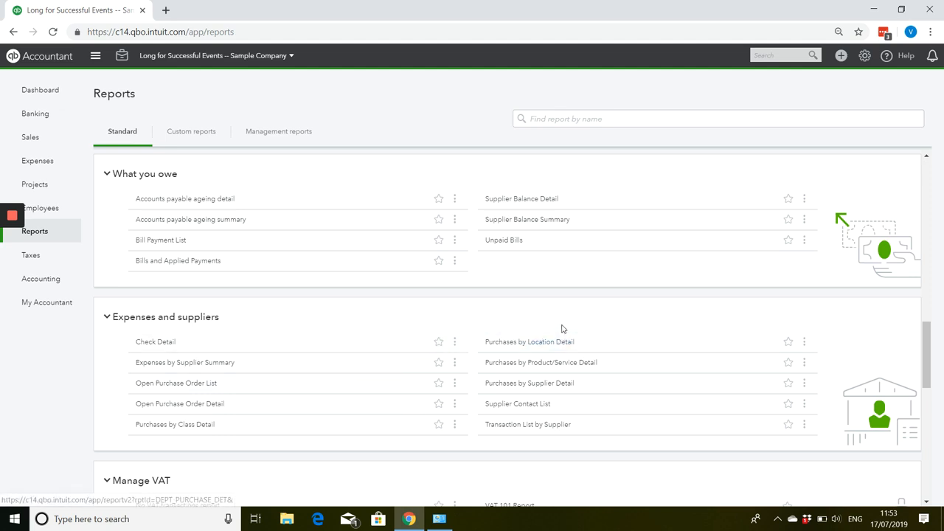
scroll(559, 330, "down", 3)
scroll(559, 329, "down", 1)
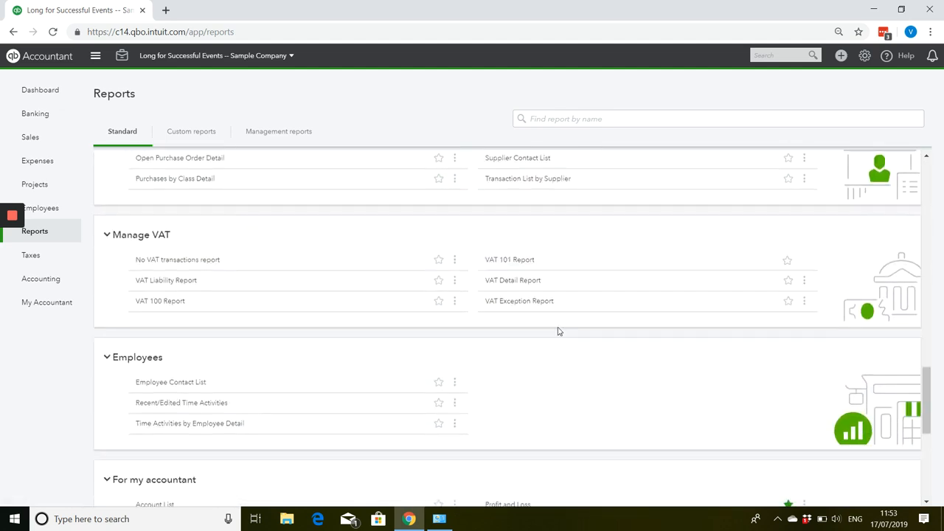
scroll(558, 332, "down", 3)
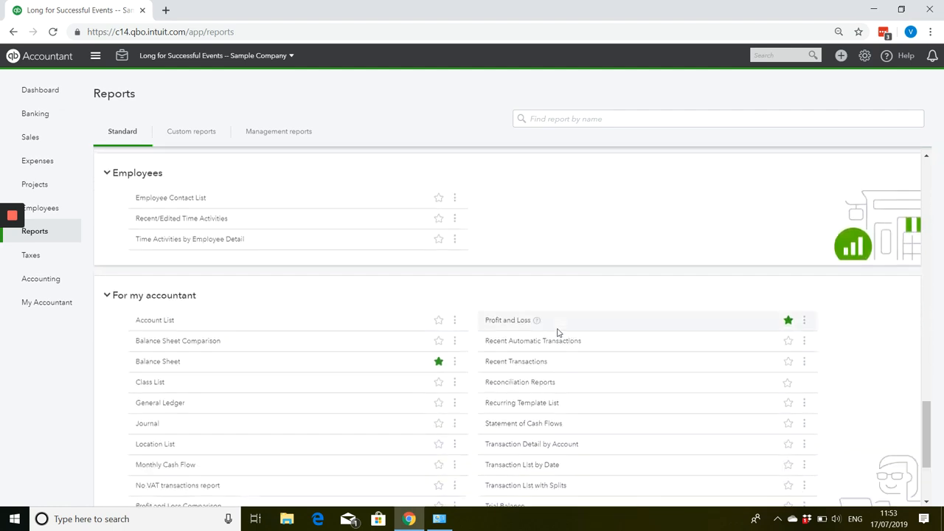
Run the year-to-date Profit and Loss report with columns displayed by Customers, and examine each customer's billable expense income, markup and costs.
scroll(559, 332, "up", 20)
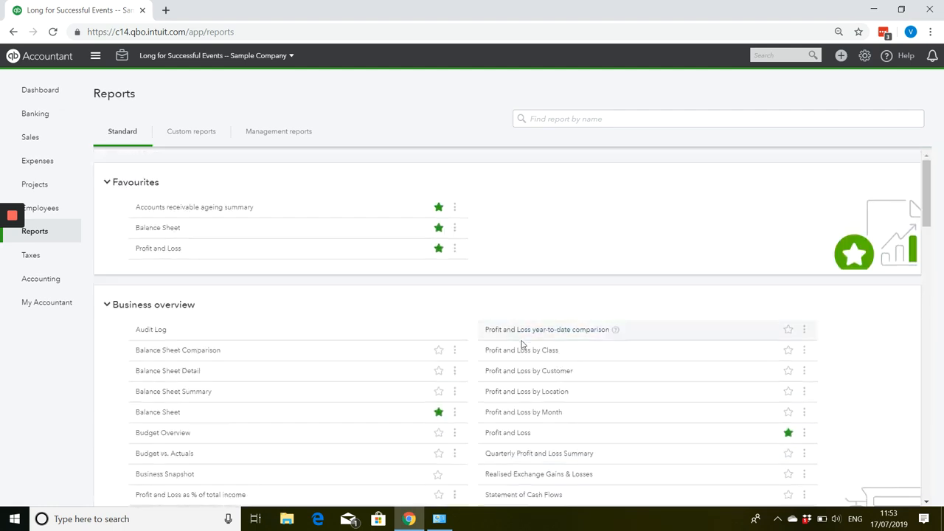
left_click(152, 253)
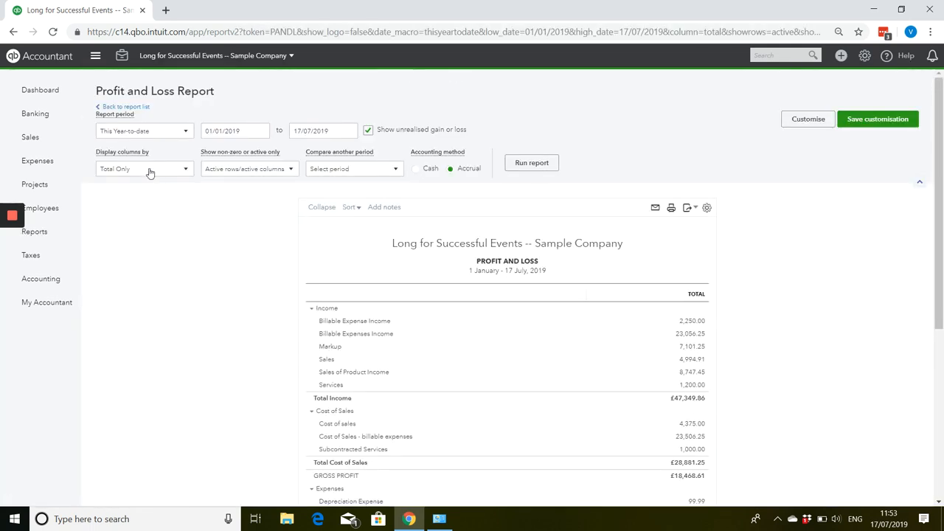
left_click(180, 171)
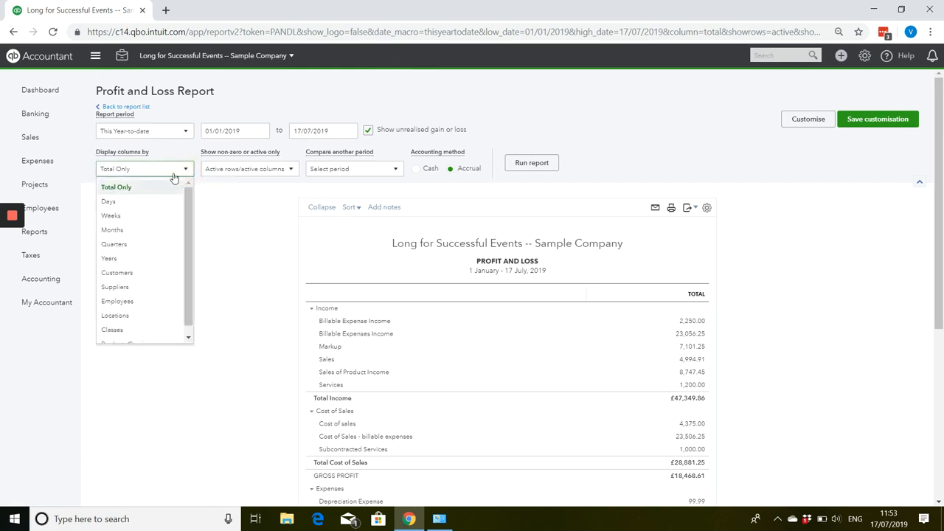
left_click(143, 272)
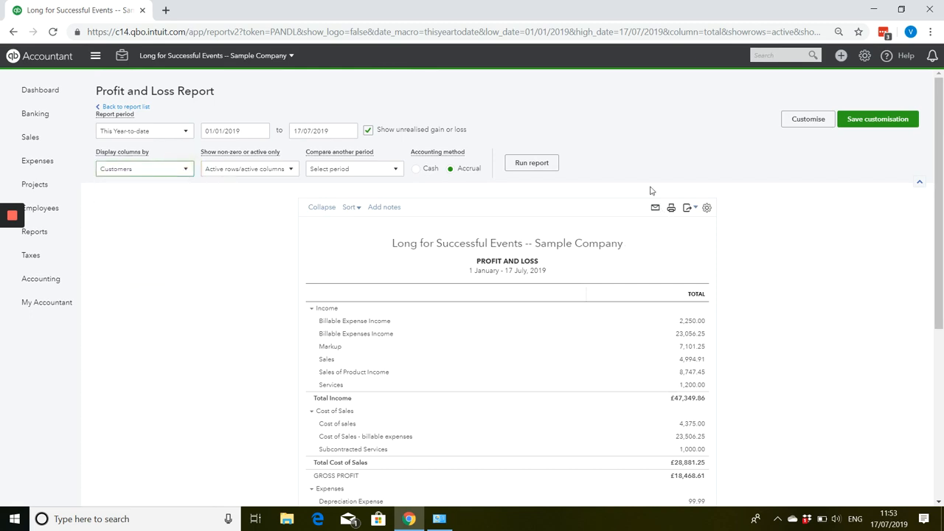
left_click(543, 165)
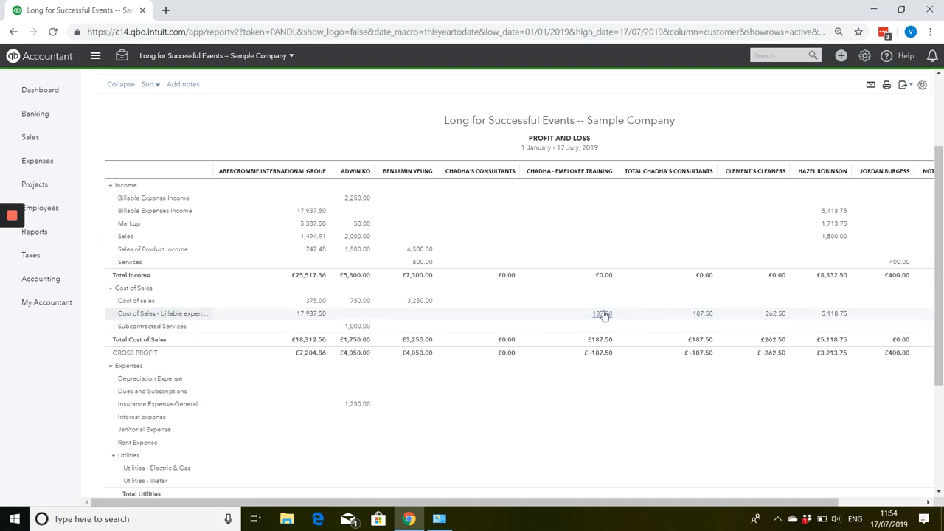
scroll(603, 315, "down", 2)
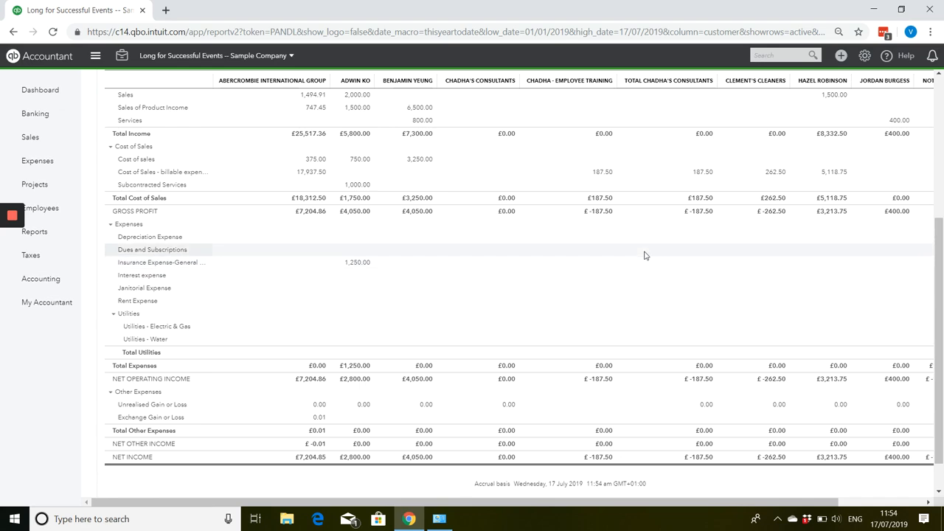
scroll(643, 255, "up", 3)
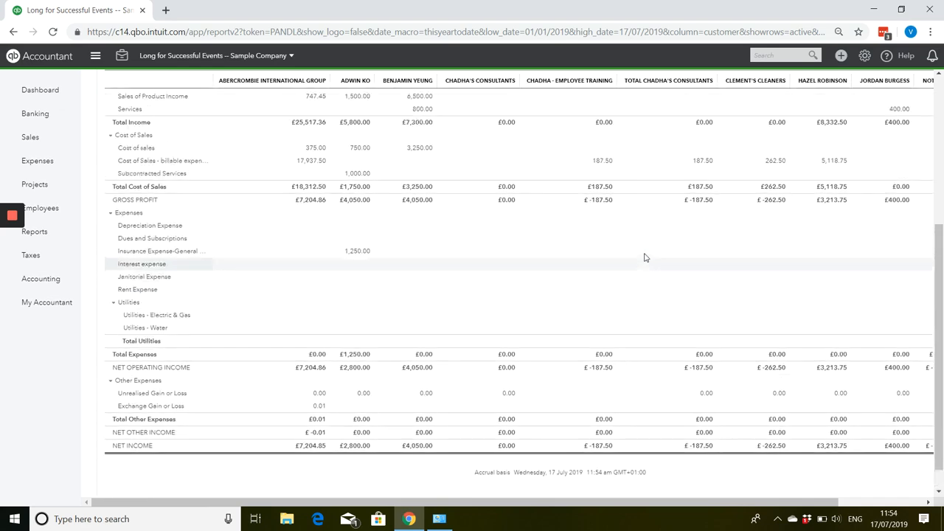
scroll(644, 257, "up", 1)
mouse_move(11, 218)
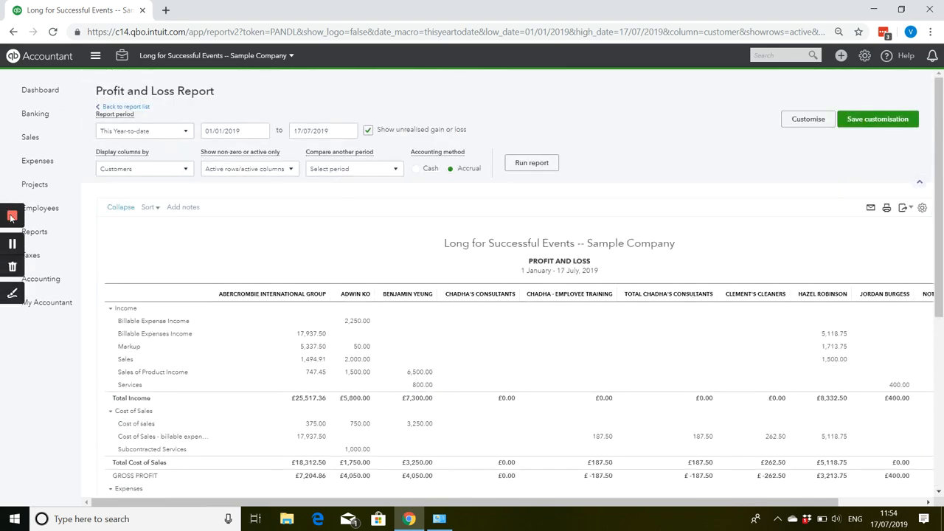